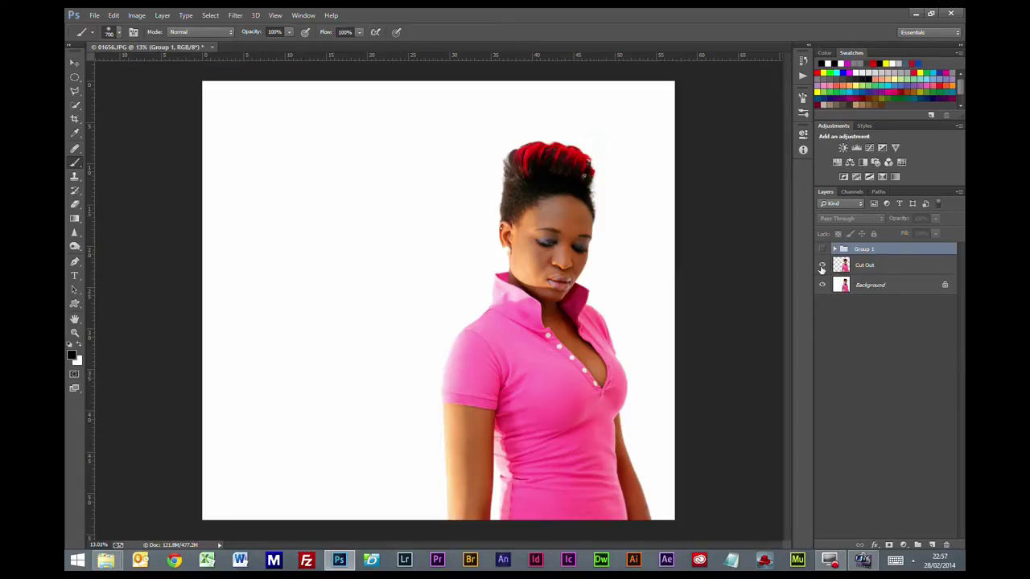
- Hide the Background layer and make Cut Out the active layer
left_click(822, 285)
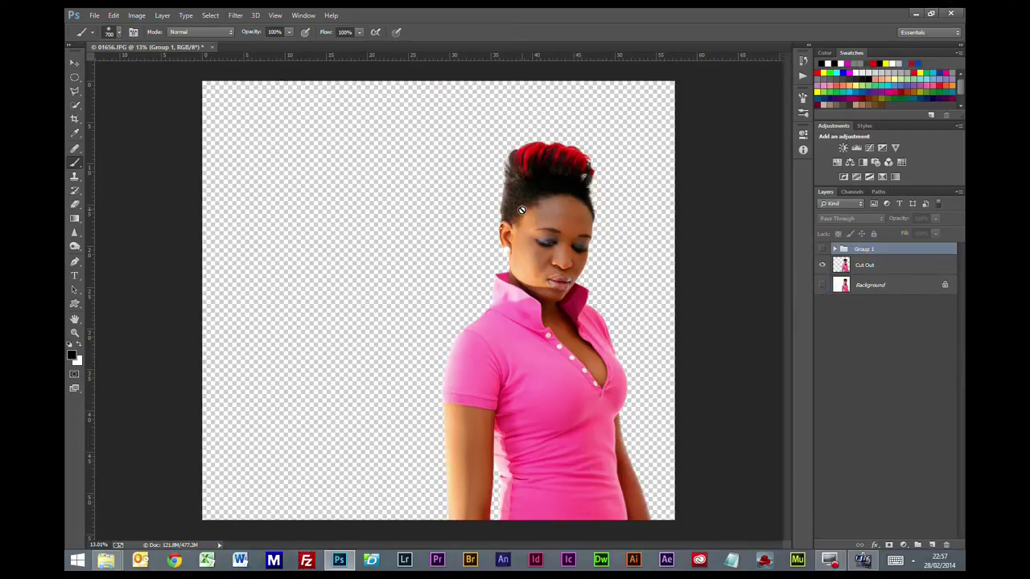
left_click(869, 267)
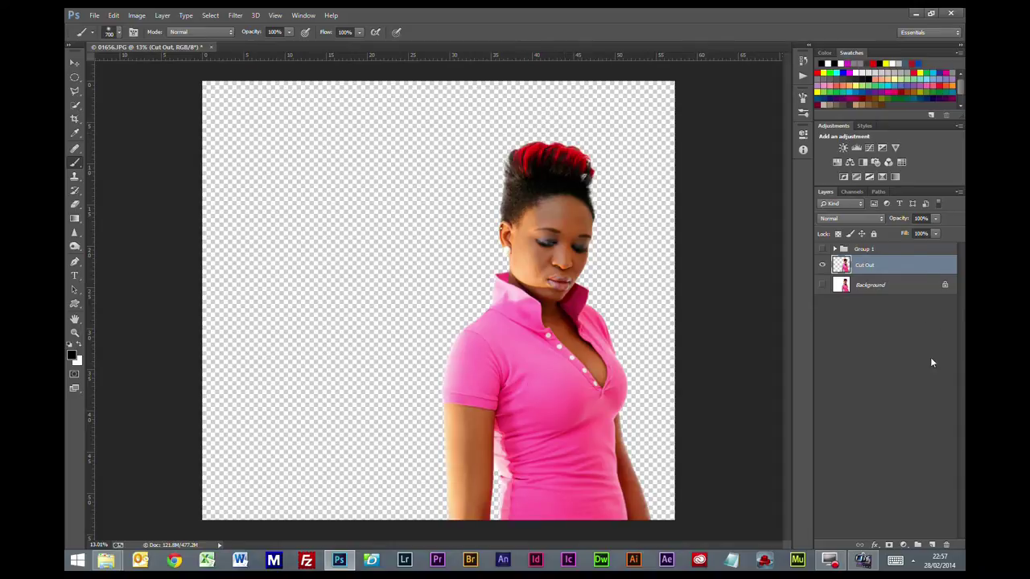
left_click(162, 15)
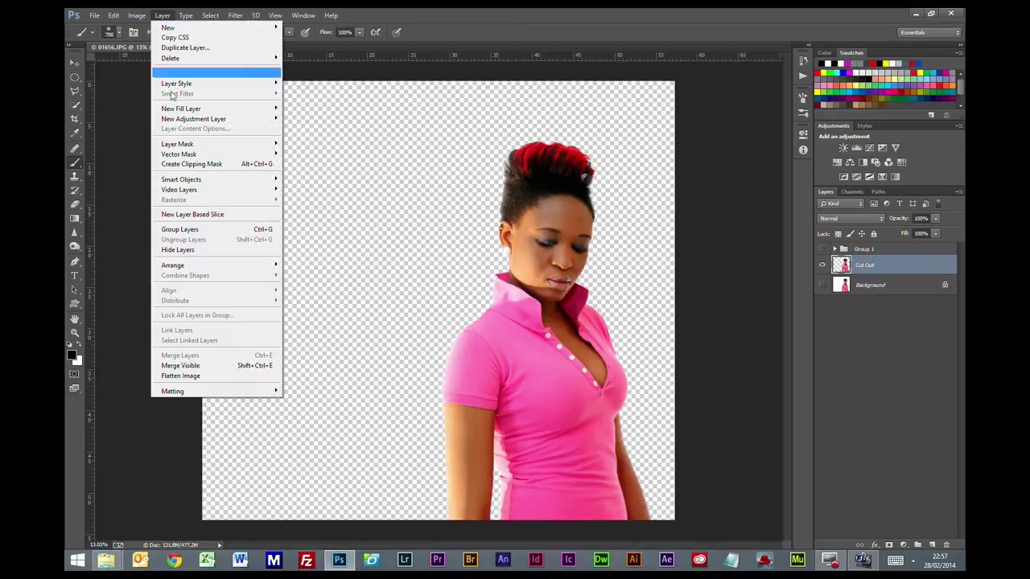
mouse_move(167, 391)
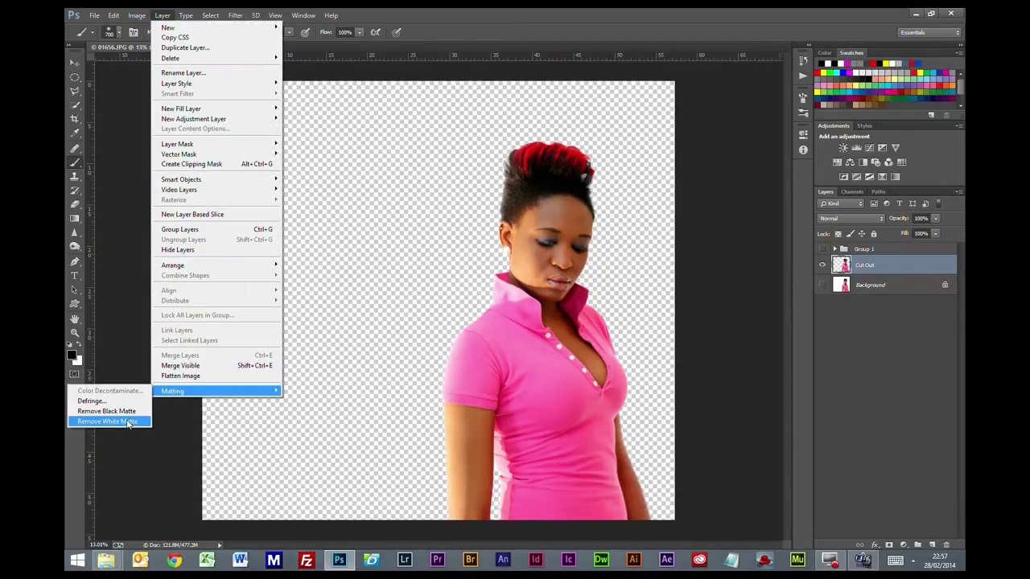
left_click(672, 14)
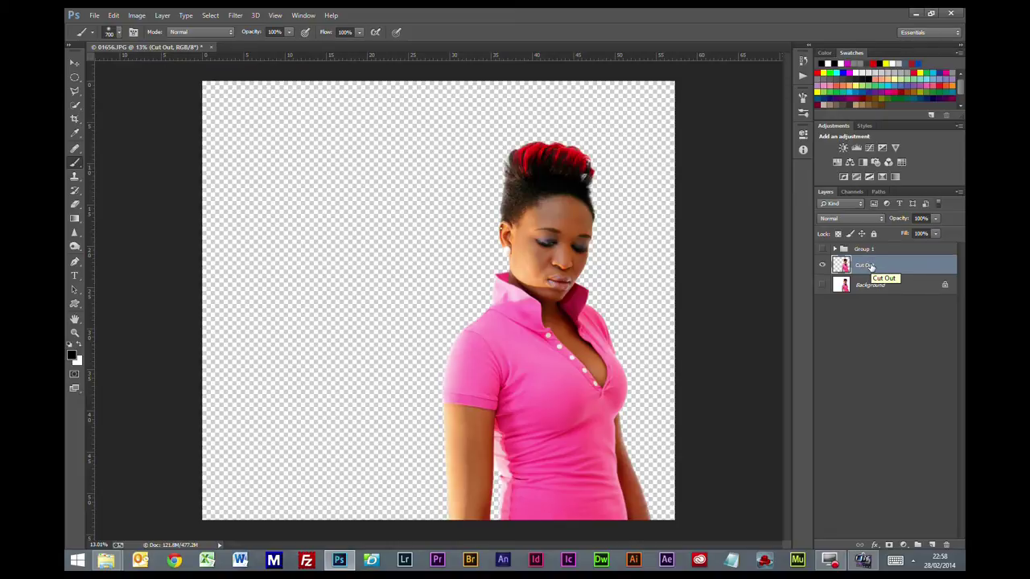
- Duplicate the Cut Out layer and rename the copy "Model"
key("ctrl+j")
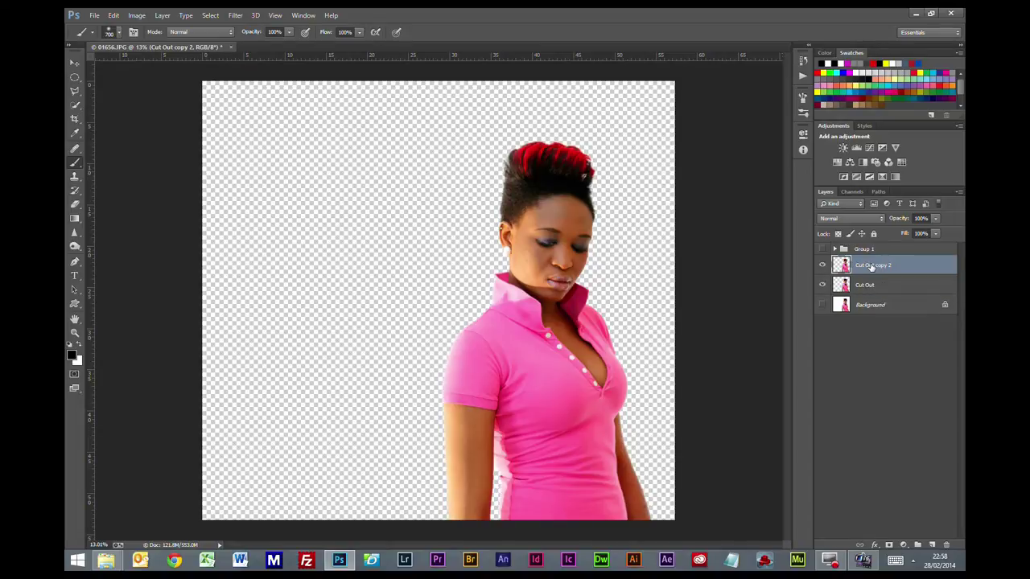
left_click(865, 267)
double_click(864, 268)
type("Model")
- Rename the original Cut Out layer "Dispersal"
left_click(866, 286)
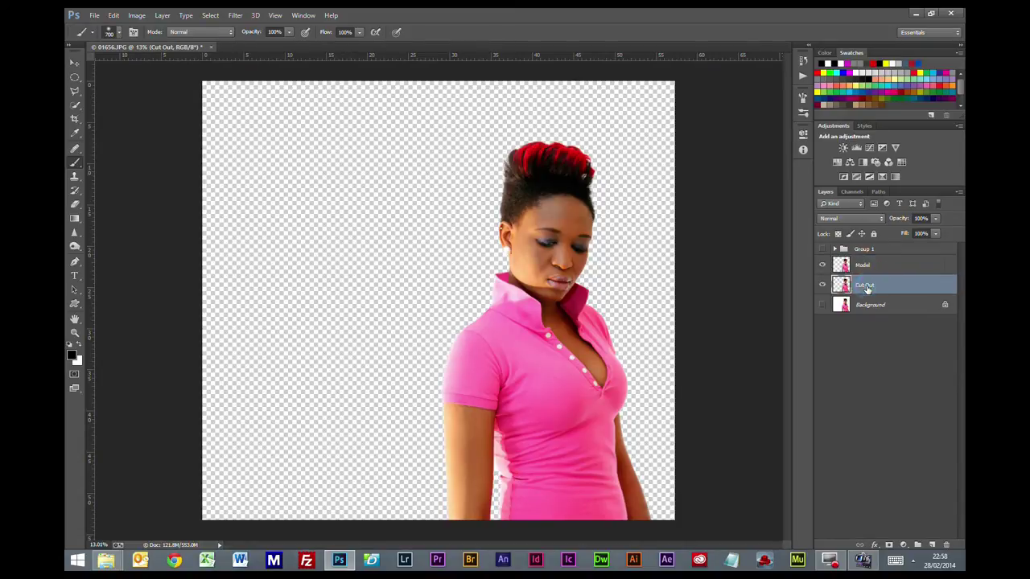
double_click(865, 286)
type("Dispersal")
left_click(863, 345)
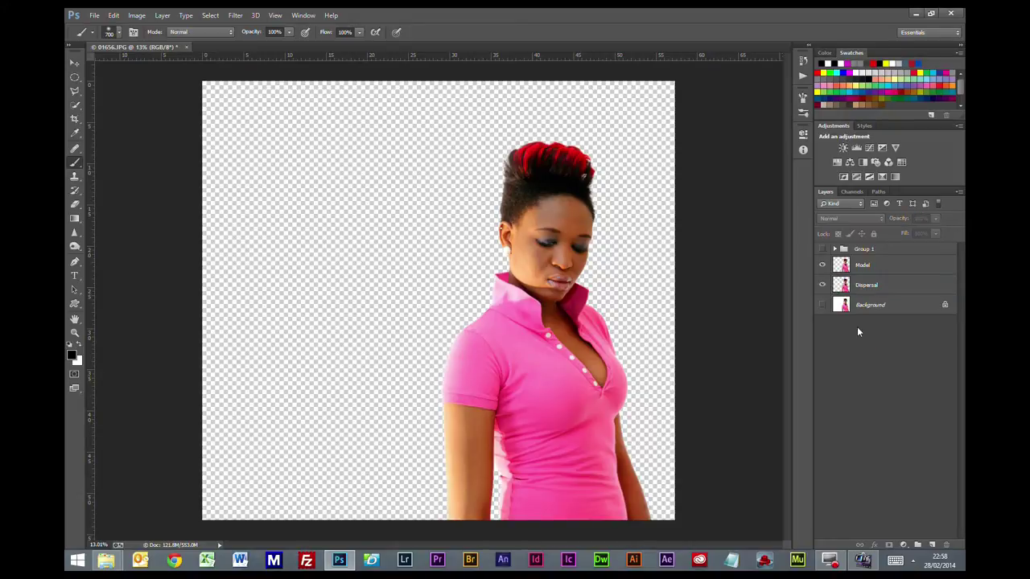
- Create a new empty layer directly above the Background layer and name it "Colour background"
left_click(875, 302)
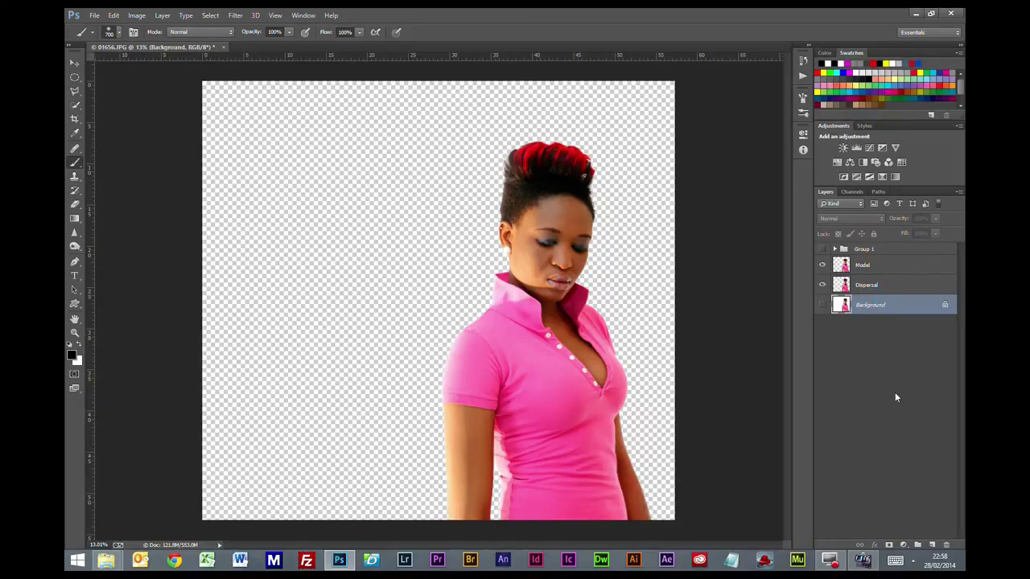
left_click(932, 544)
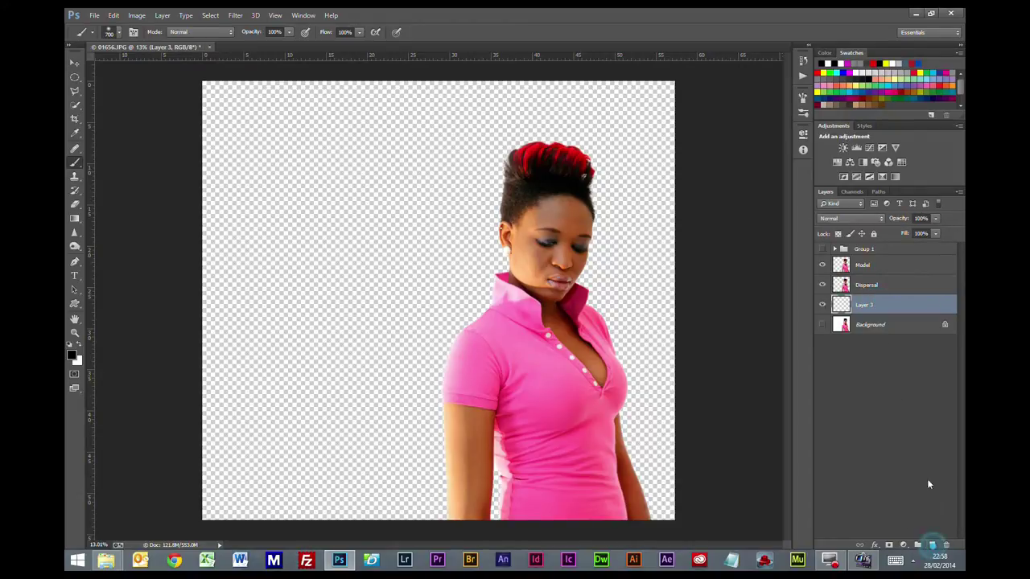
double_click(862, 307)
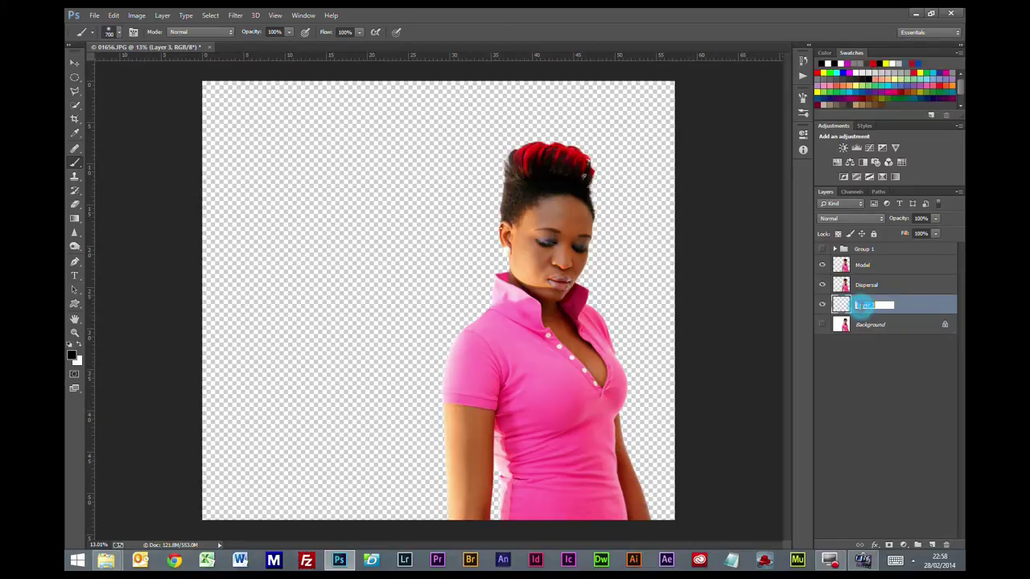
type("Colour backgroun")
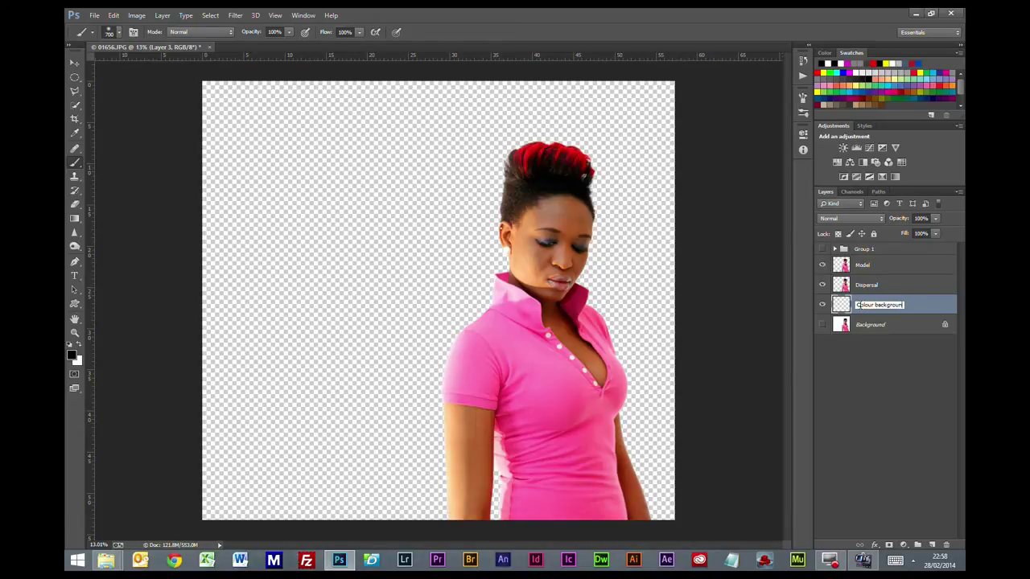
type("d")
left_click(896, 388)
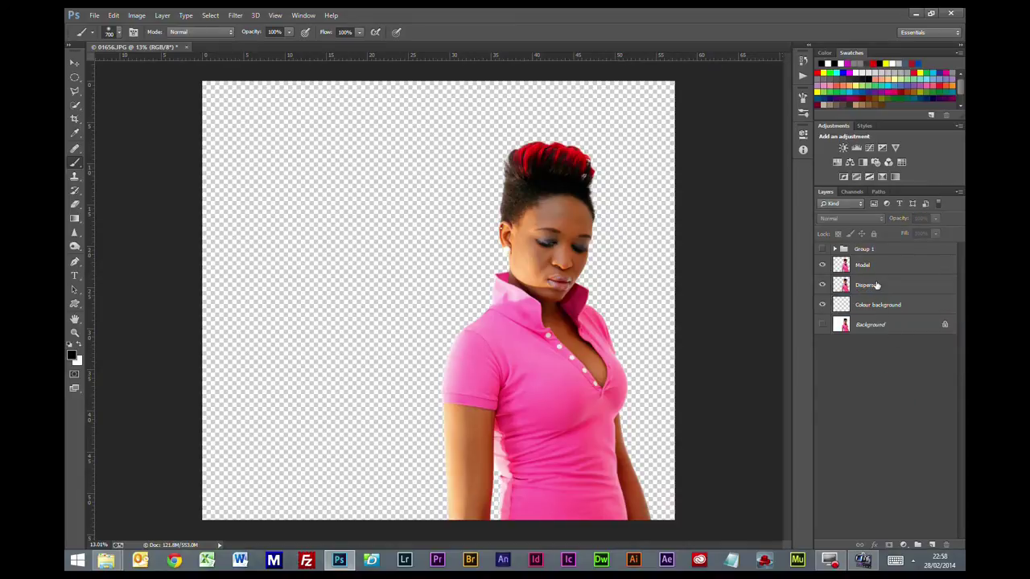
- Add a white layer mask to the Model layer and choose the 39 px spatter tip for the Brush tool
left_click(861, 267)
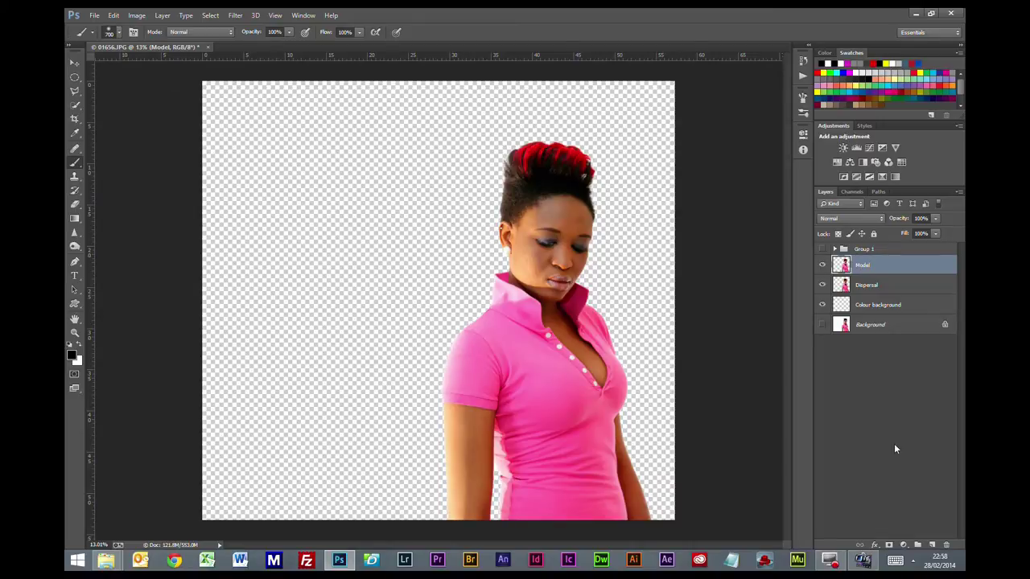
left_click(888, 545)
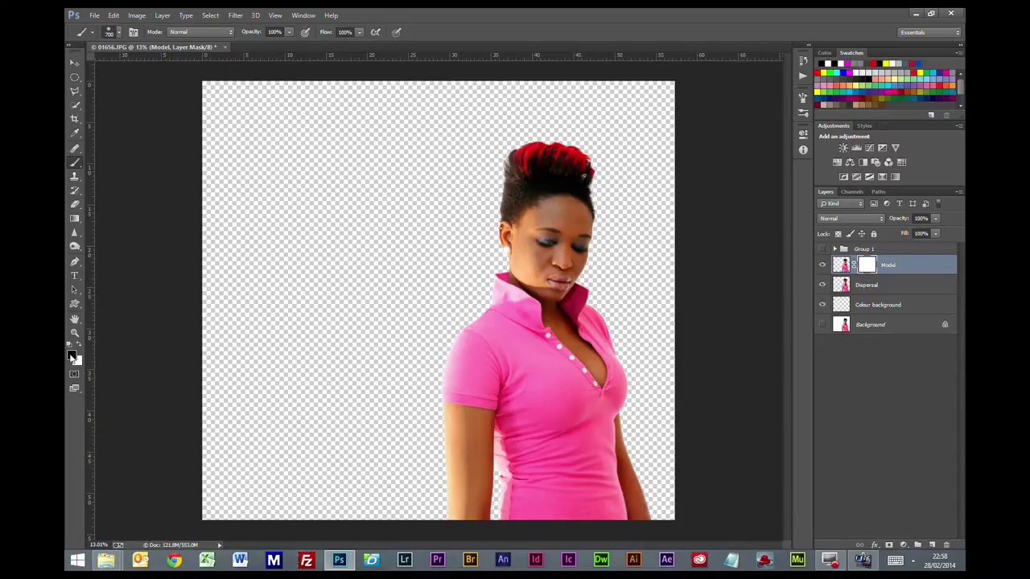
left_click(75, 164)
left_click(119, 33)
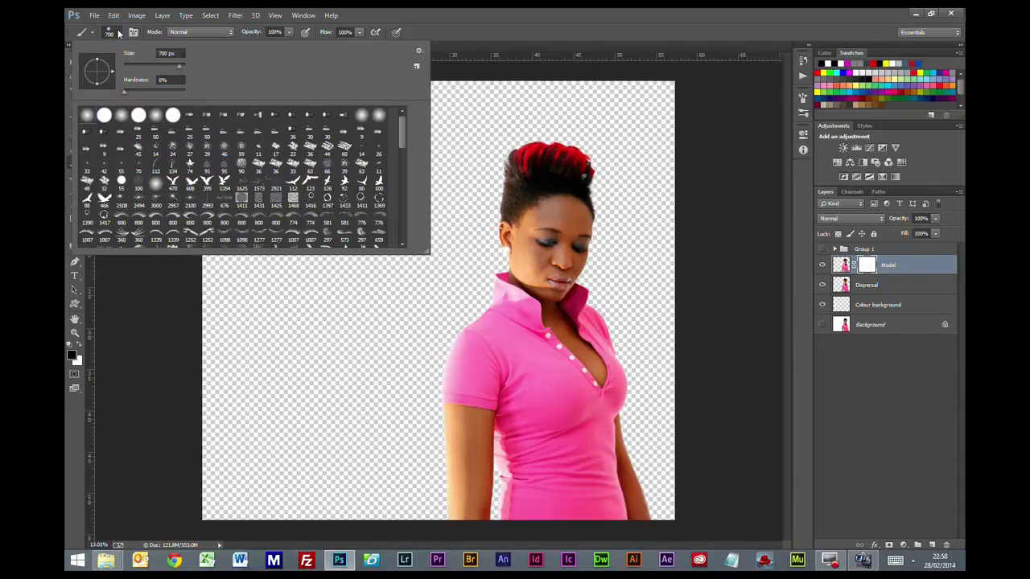
left_click(208, 152)
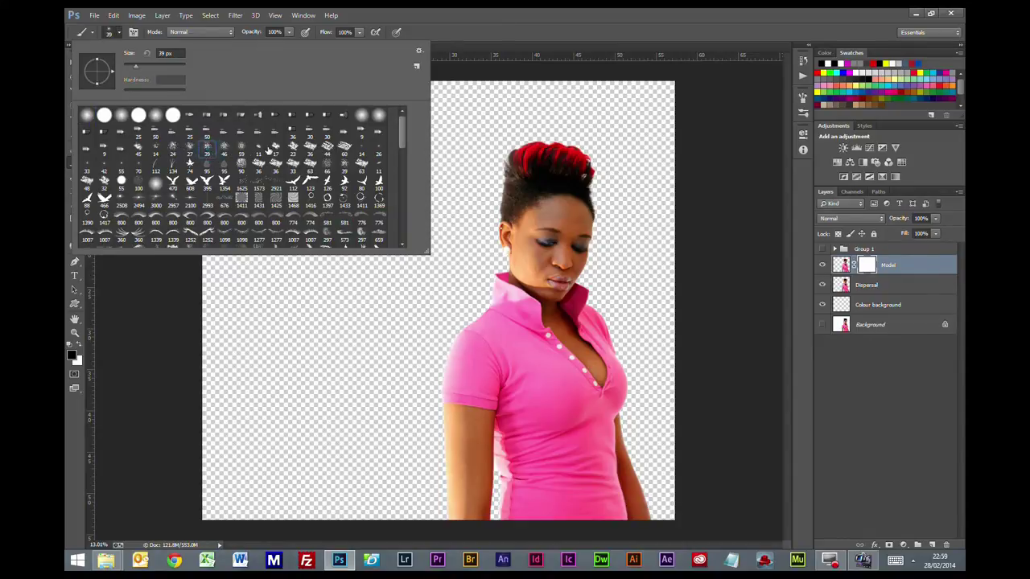
left_click(437, 13)
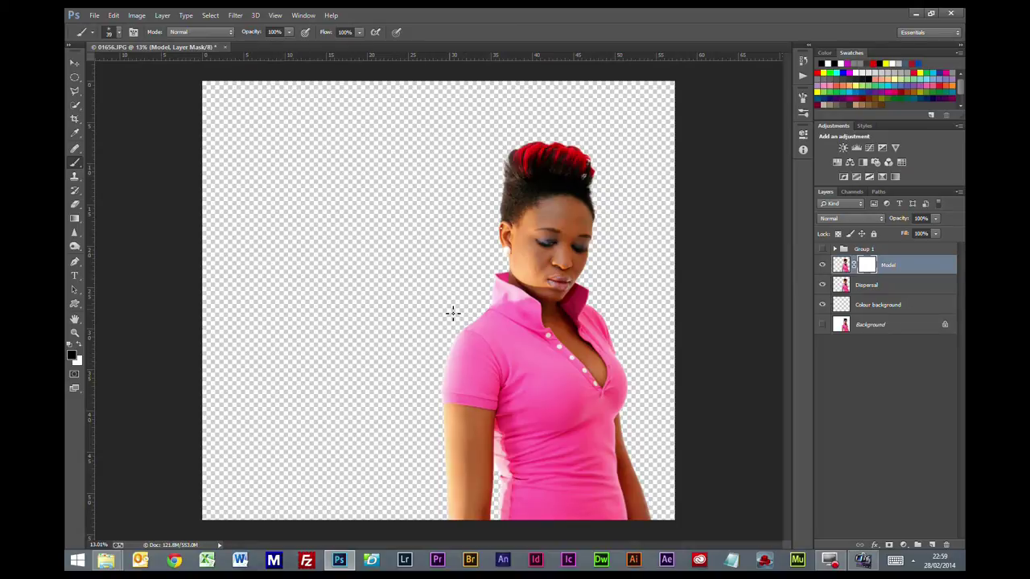
- Enlarge the spatter brush to 400 px and hide the Dispersal layer
key("bracketright")
key("bracketright")
key("bracketright")
key("bracketright")
key("bracketright")
key("bracketright")
key("bracketleft")
key("bracketleft")
left_click(822, 286)
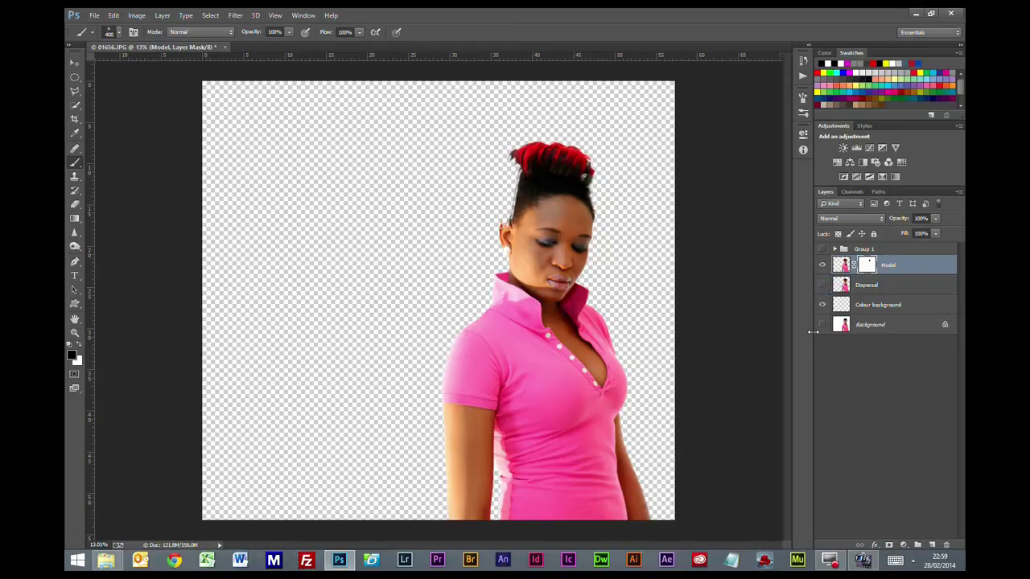
mouse_move(512, 155)
left_mouse_down()
mouse_move(485, 281)
mouse_move(443, 398)
mouse_move(453, 408)
mouse_move(446, 386)
left_mouse_up()
key("ctrl+z")
key("ctrl+alt+z")
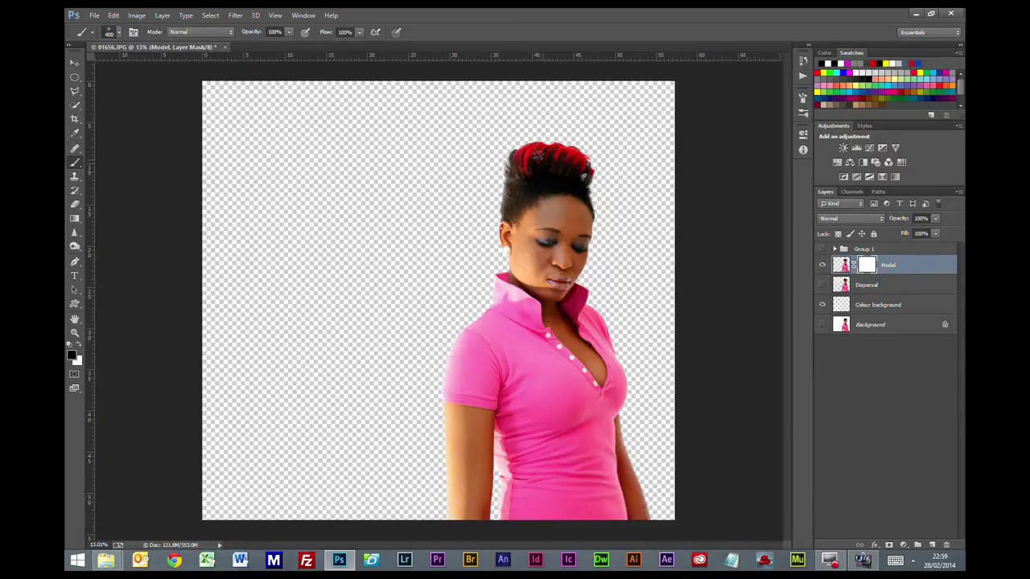
- Paint black on the Model layer's mask to break up the left edge of the woman's hair, face, shoulder and arm
mouse_move(503, 151)
left_mouse_down()
mouse_move(496, 236)
mouse_move(490, 213)
mouse_move(506, 245)
mouse_move(503, 225)
mouse_move(502, 265)
mouse_move(493, 300)
mouse_move(462, 324)
mouse_move(504, 288)
mouse_move(459, 325)
mouse_move(457, 347)
left_mouse_up()
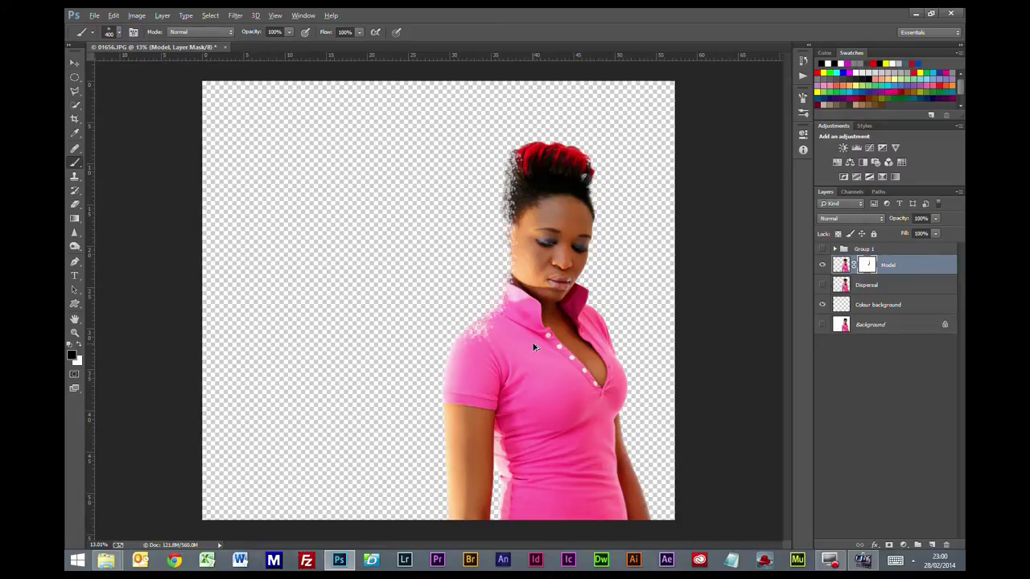
mouse_move(484, 314)
left_mouse_down()
mouse_move(439, 373)
mouse_move(448, 404)
mouse_move(433, 498)
mouse_move(443, 425)
mouse_move(435, 400)
mouse_move(444, 487)
left_mouse_up()
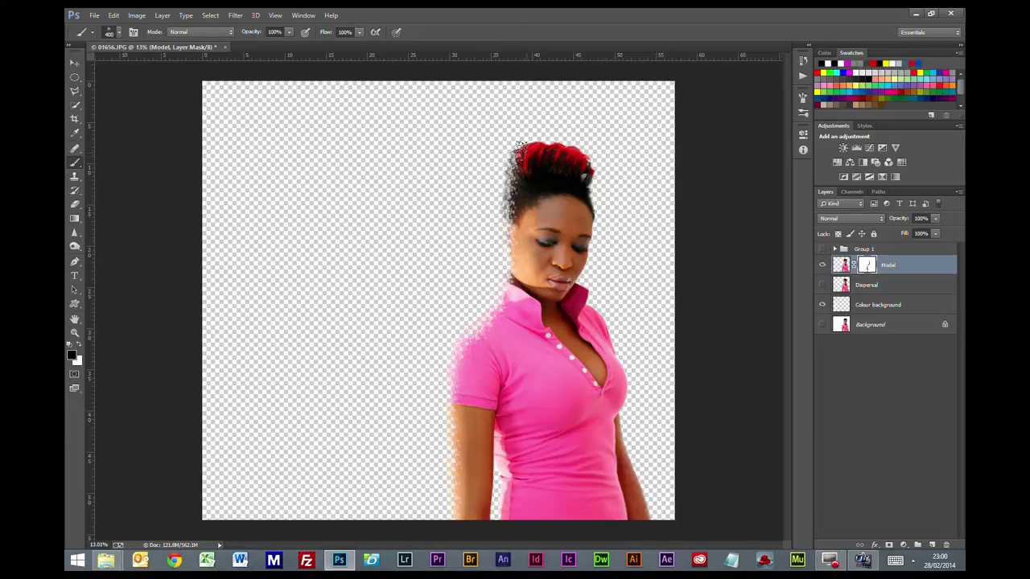
left_click_drag(509, 146, 513, 156)
mouse_move(510, 141)
left_mouse_down()
mouse_move(525, 139)
mouse_move(506, 153)
left_mouse_up()
- Show the Dispersal layer and free-transform it up and to the left, to about 142% width and 106% height
left_click(822, 286)
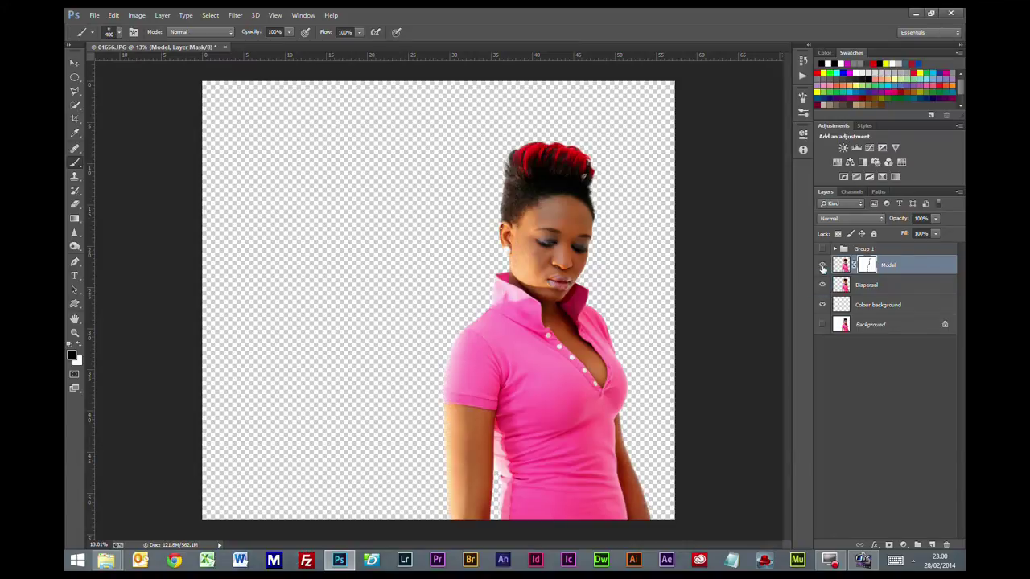
left_click(868, 288)
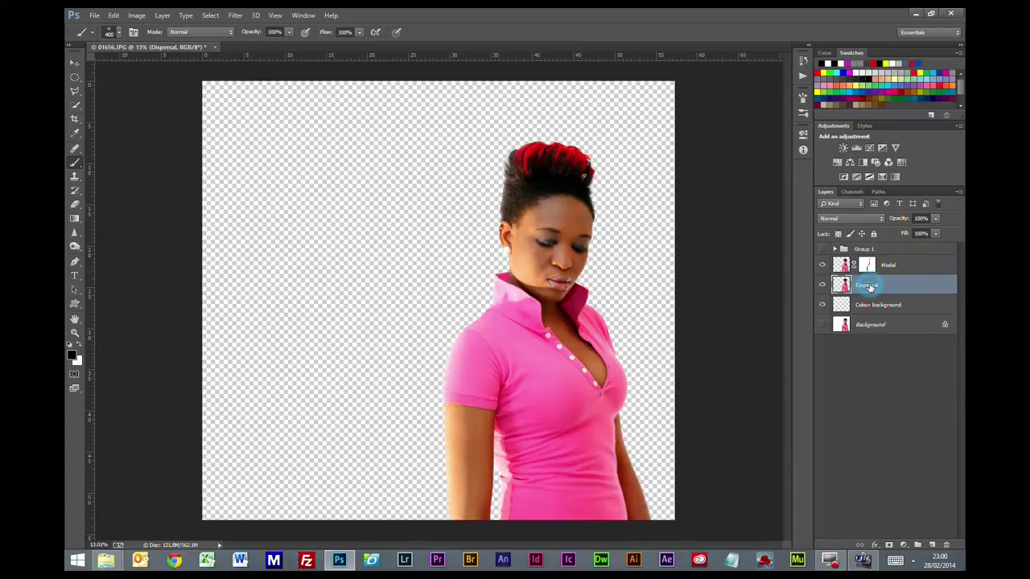
left_click(75, 63)
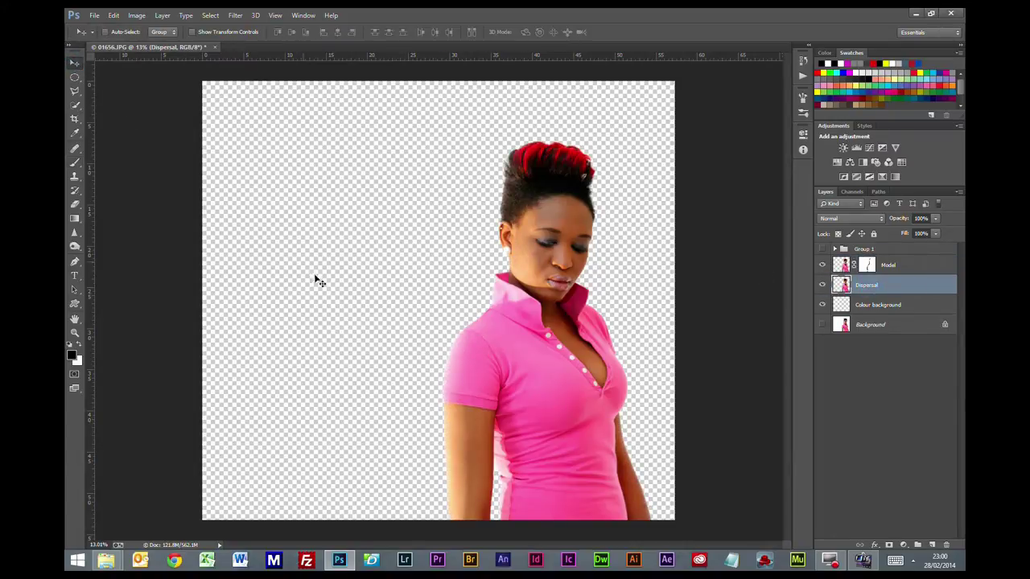
key("ctrl+t")
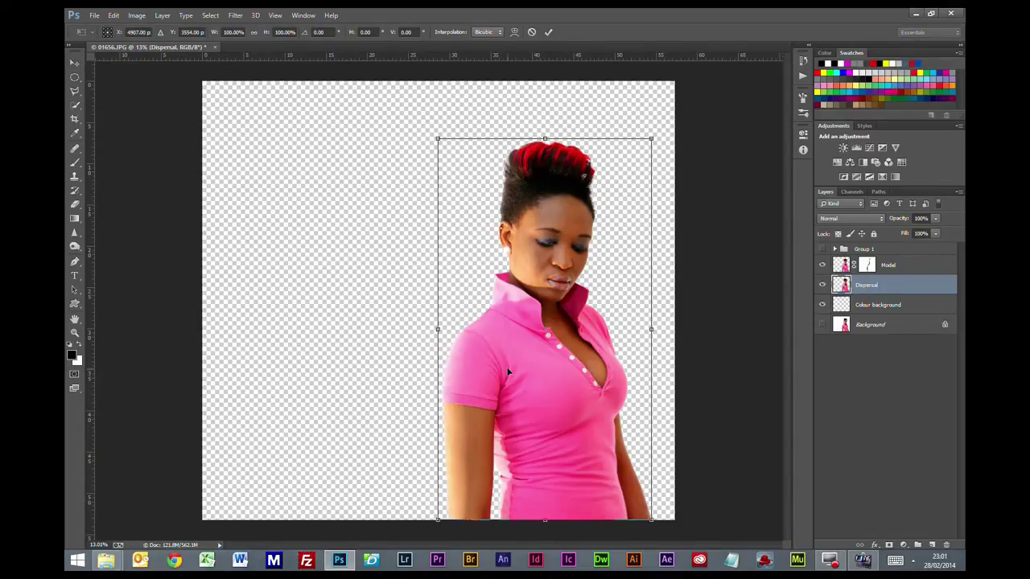
left_click_drag(509, 371, 501, 369)
left_click_drag(428, 330, 371, 347)
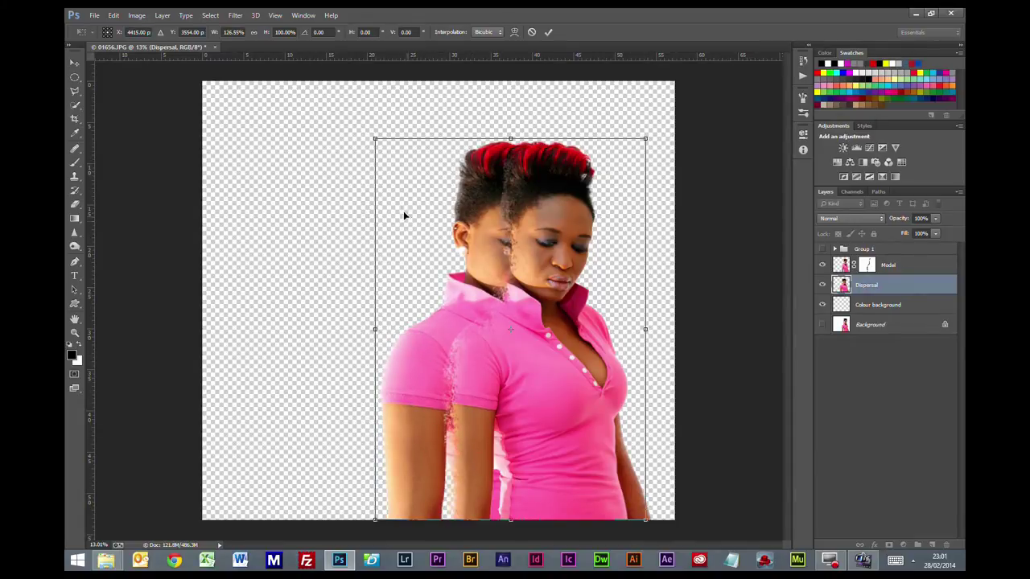
left_click_drag(371, 136, 325, 139)
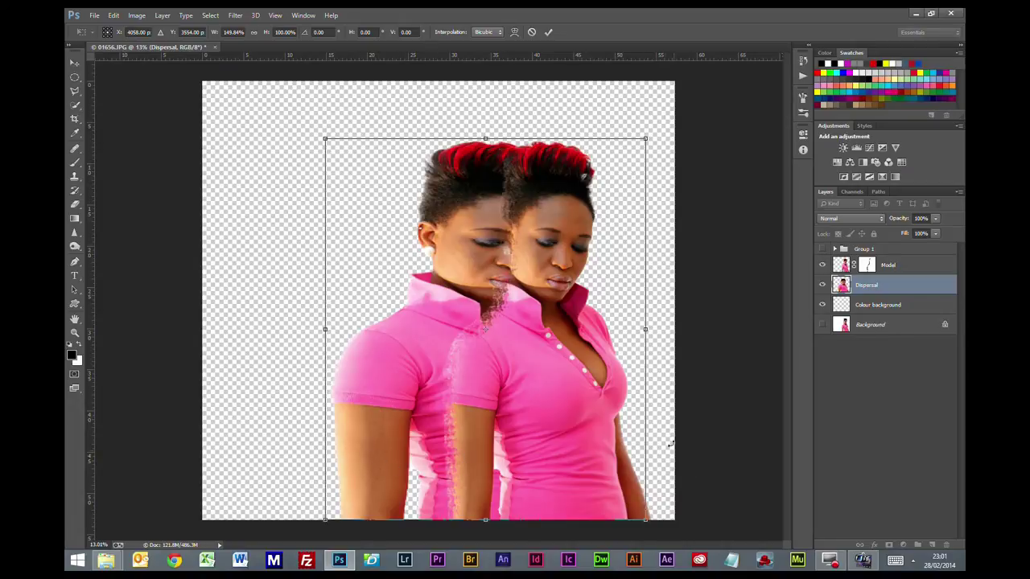
left_click_drag(647, 333, 641, 332)
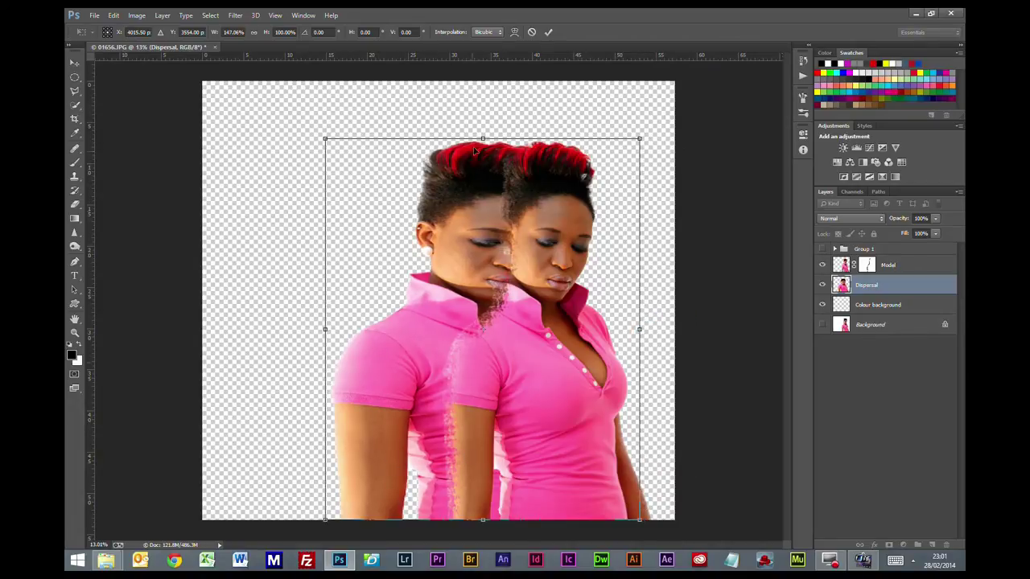
left_click_drag(483, 133, 483, 116)
left_click_drag(326, 317, 335, 319)
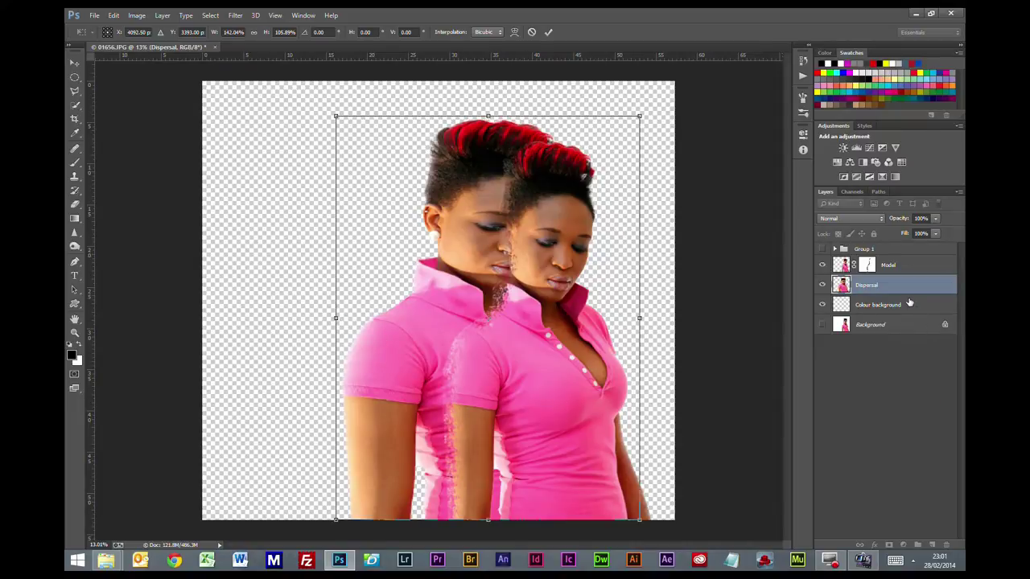
key("Return")
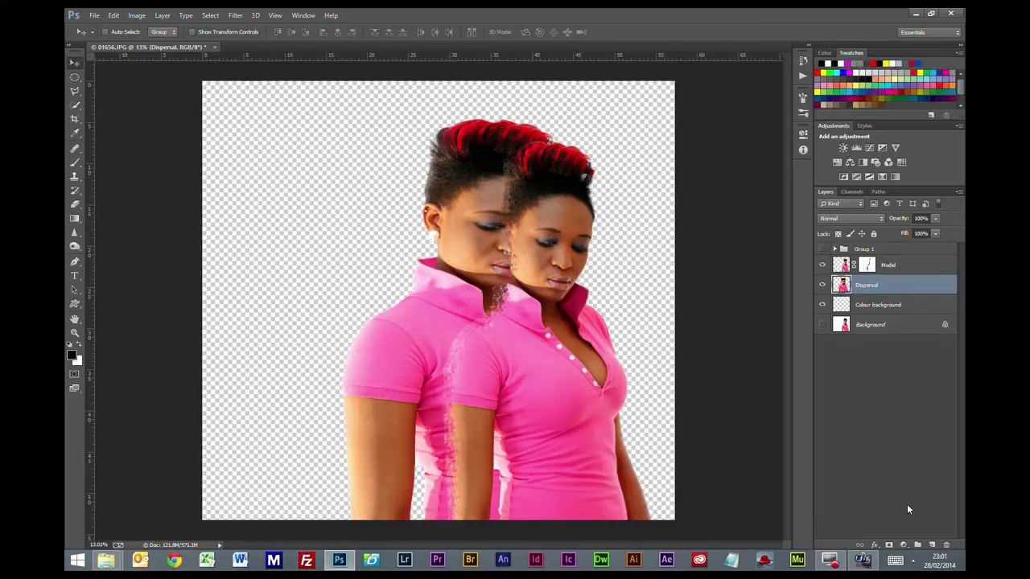
- Add an inverted, black layer mask to the Dispersal layer and ready the Brush tool with white as the foreground color
left_click(889, 545)
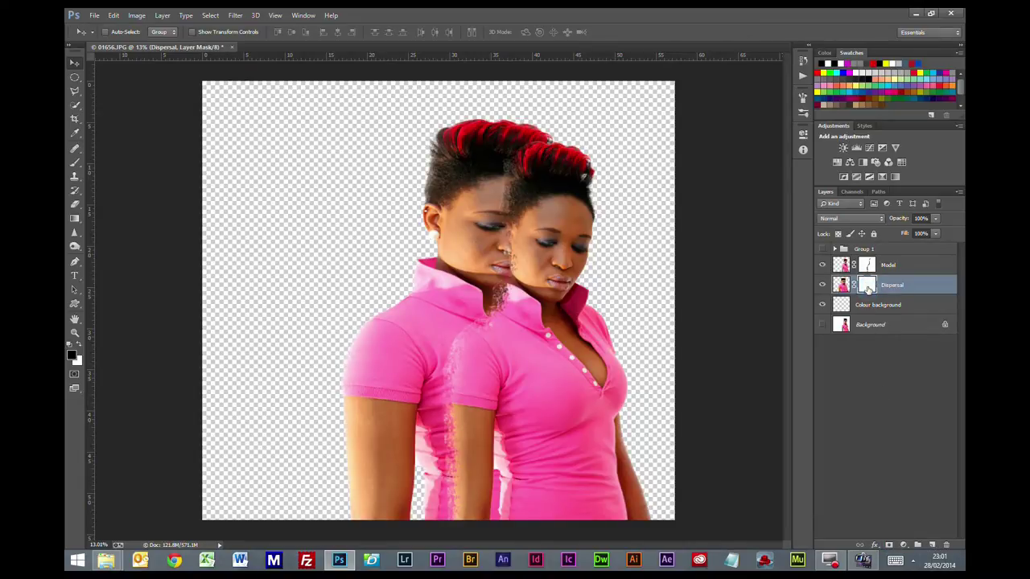
key("ctrl+i")
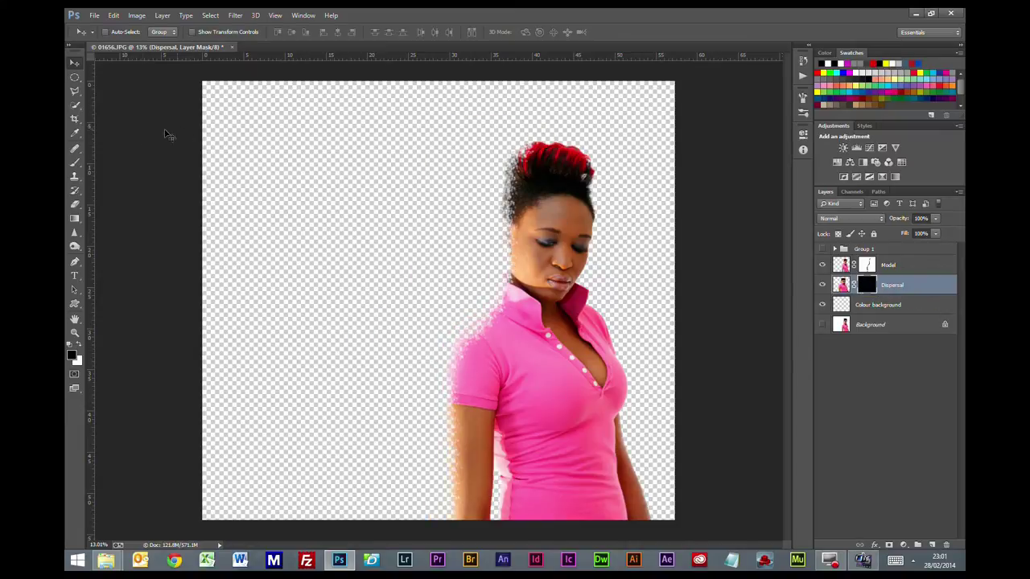
left_click(75, 163)
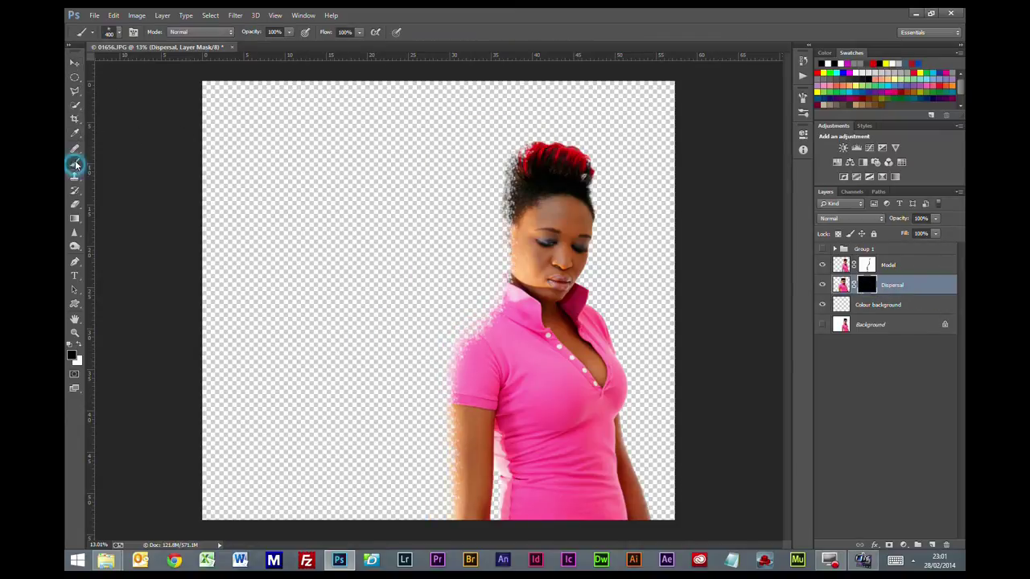
left_click(79, 345)
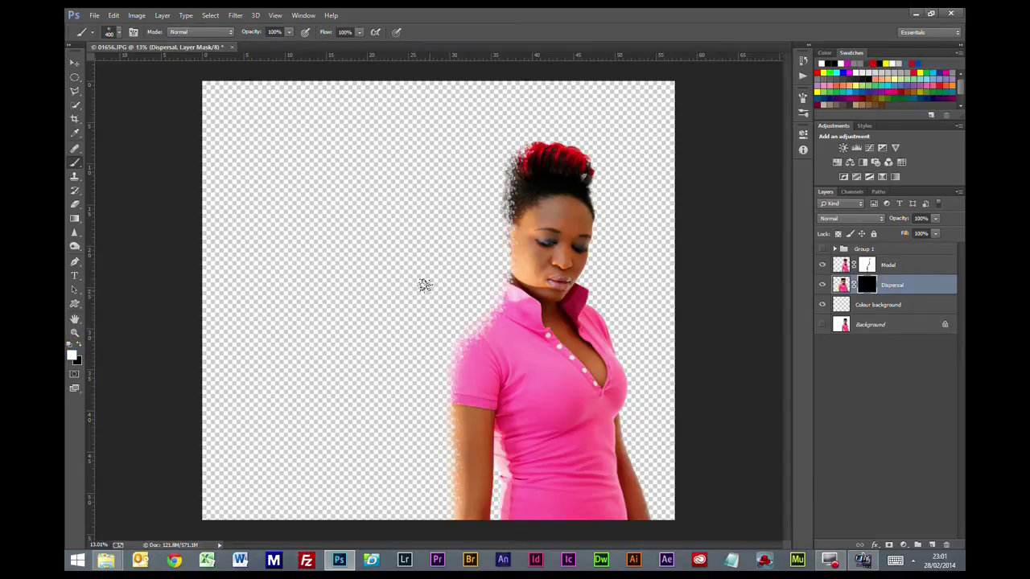
- Paint white spatters on the Dispersal mask with a 2300 px brush, from beside the face down to the lower arm
key("bracketleft")
key("bracketleft")
left_click(423, 212)
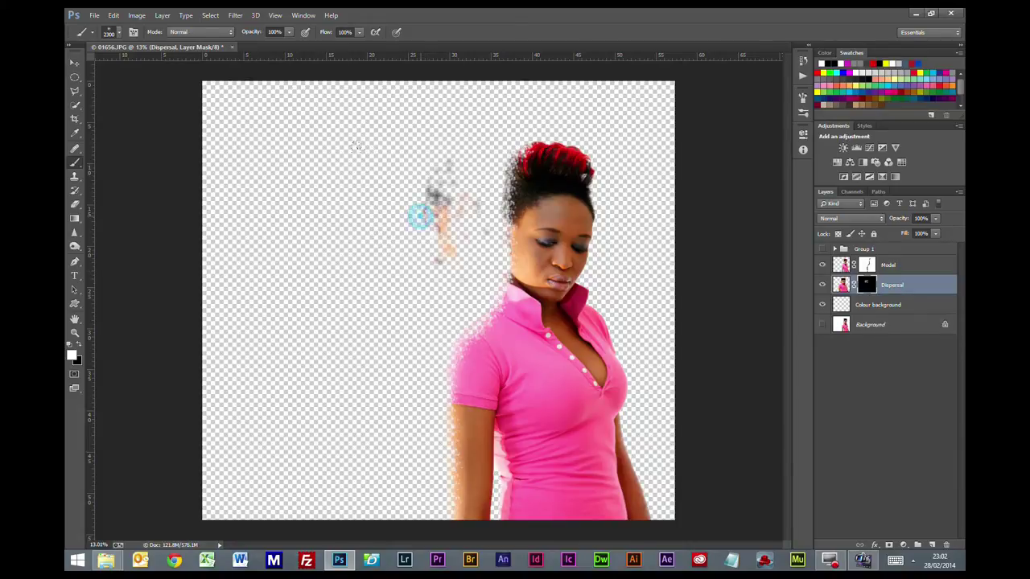
left_click(404, 244)
left_click(425, 290)
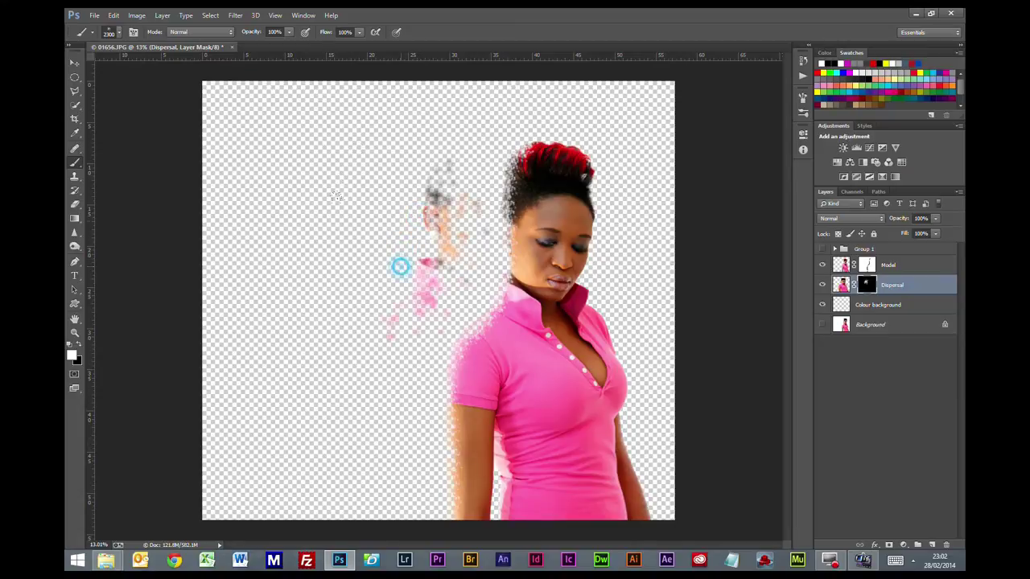
left_click(333, 379)
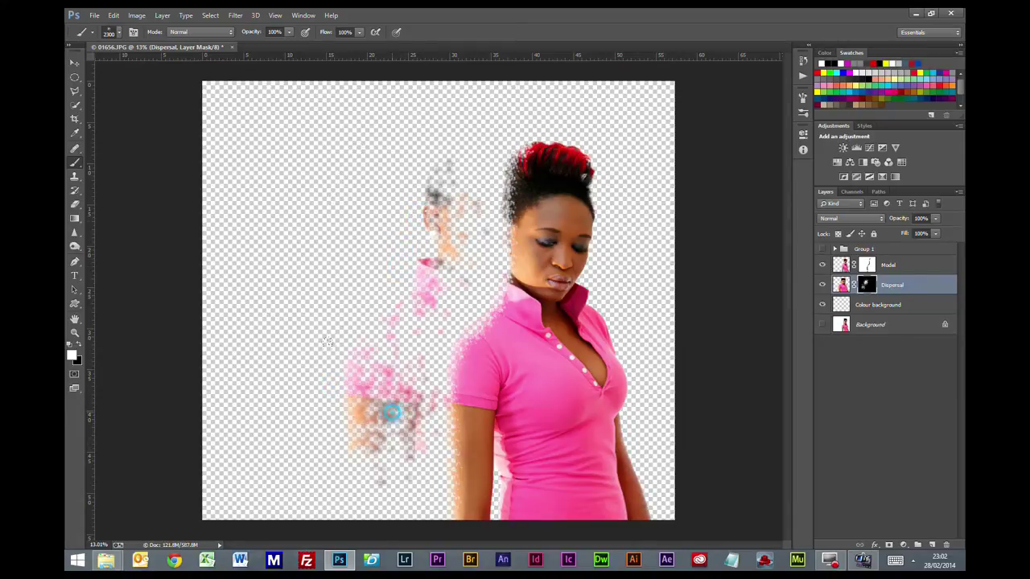
left_click(365, 490)
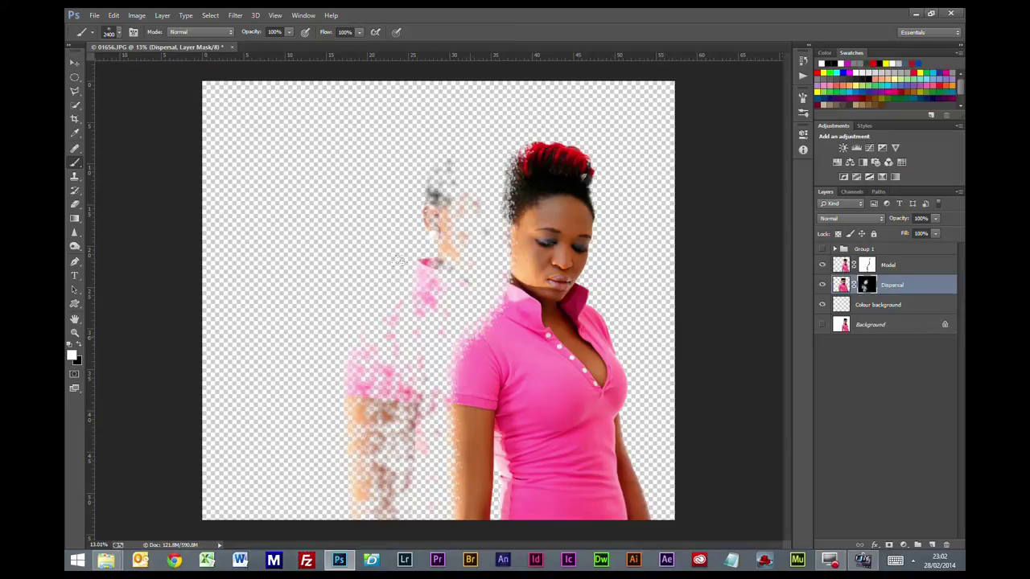
- Reduce the spatter brush to 1200 px and paint white on the Dispersal mask around the dispersed collar, face and hair
key("bracketleft")
key("bracketleft")
key("bracketleft")
key("bracketleft")
key("bracketleft")
key("bracketleft")
key("bracketleft")
key("bracketleft")
left_click(431, 265)
key("bracketleft")
left_click(450, 229)
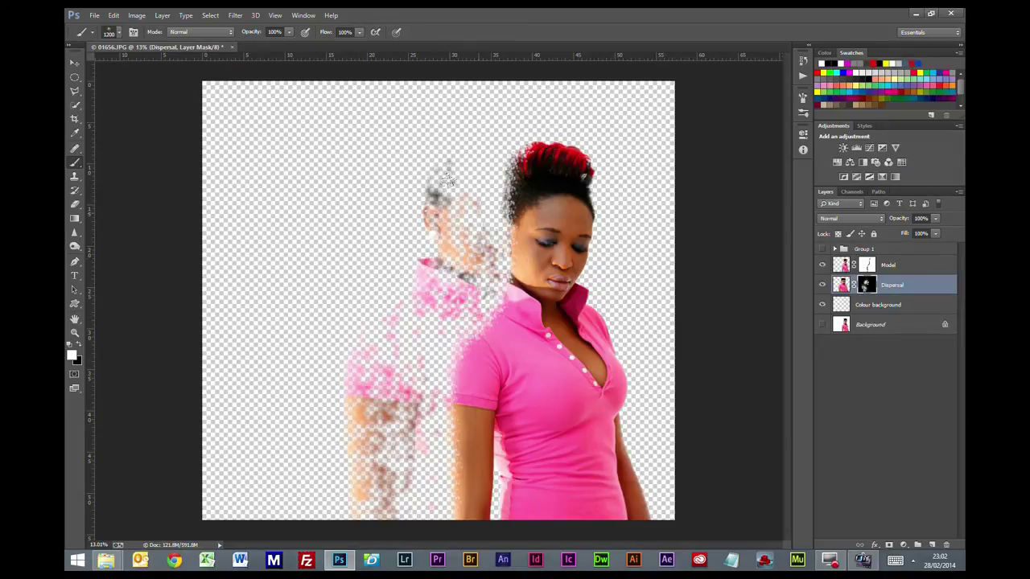
left_click(448, 181)
left_click(448, 152)
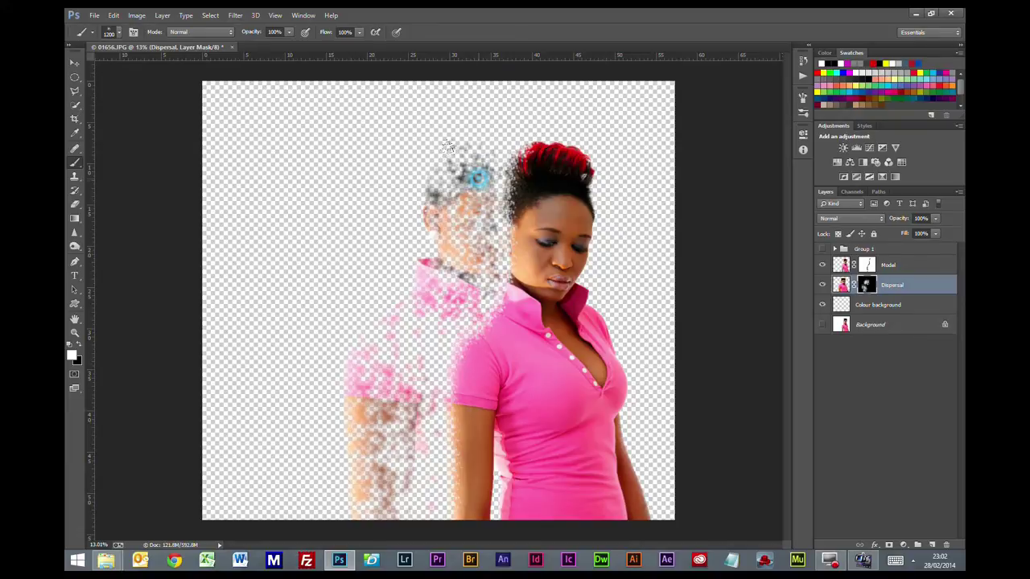
- Paint more white spatters on the Dispersal mask over the dispersed sleeve, arm, torso and shoulder
left_click(401, 384)
left_click(398, 465)
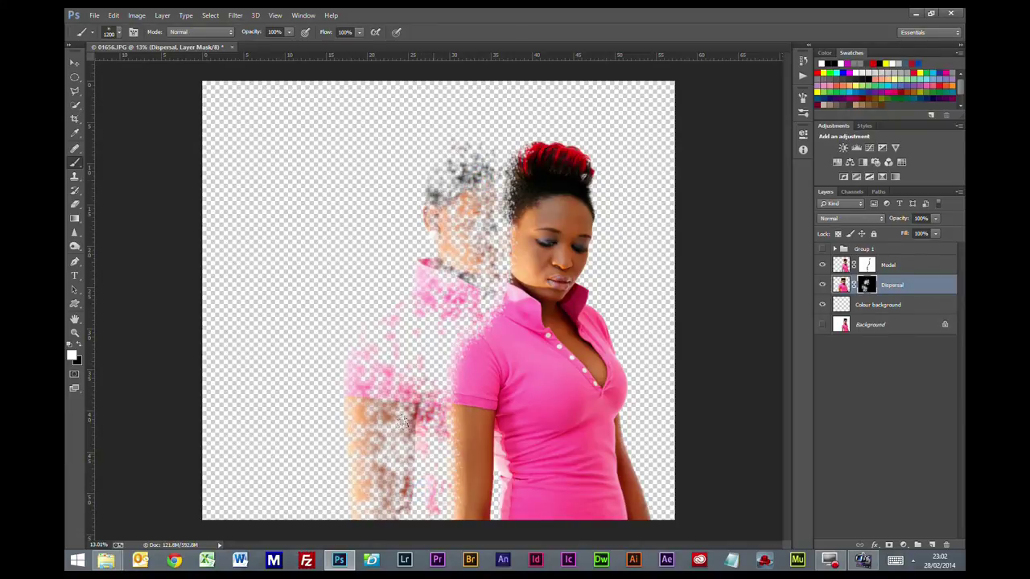
left_click(410, 342)
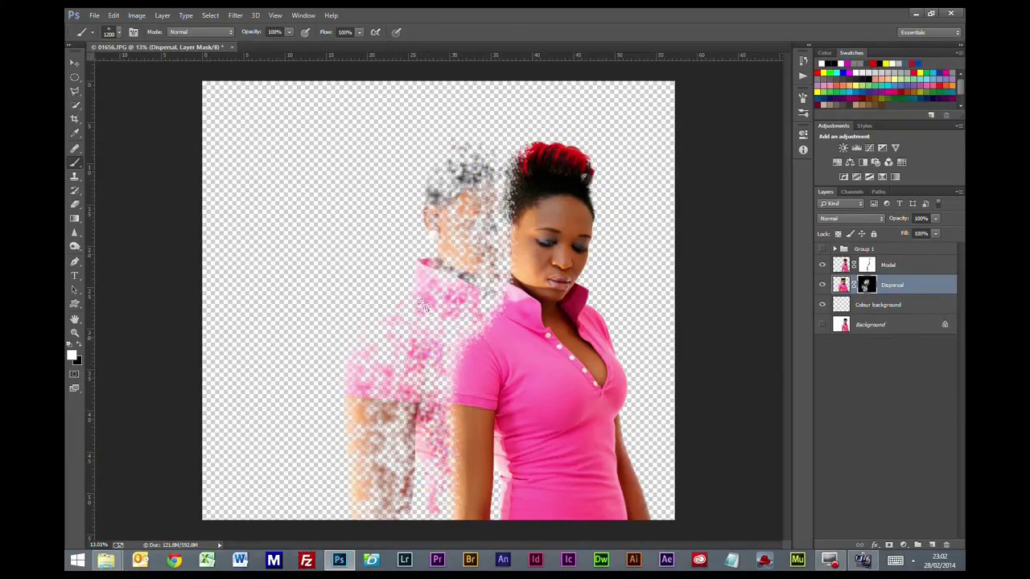
left_click(419, 304)
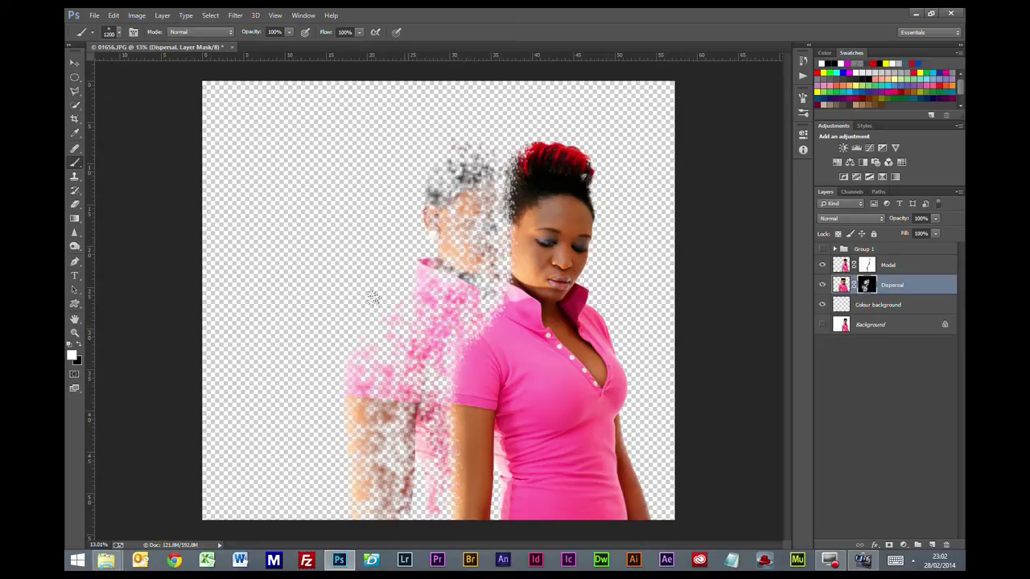
left_click(401, 329)
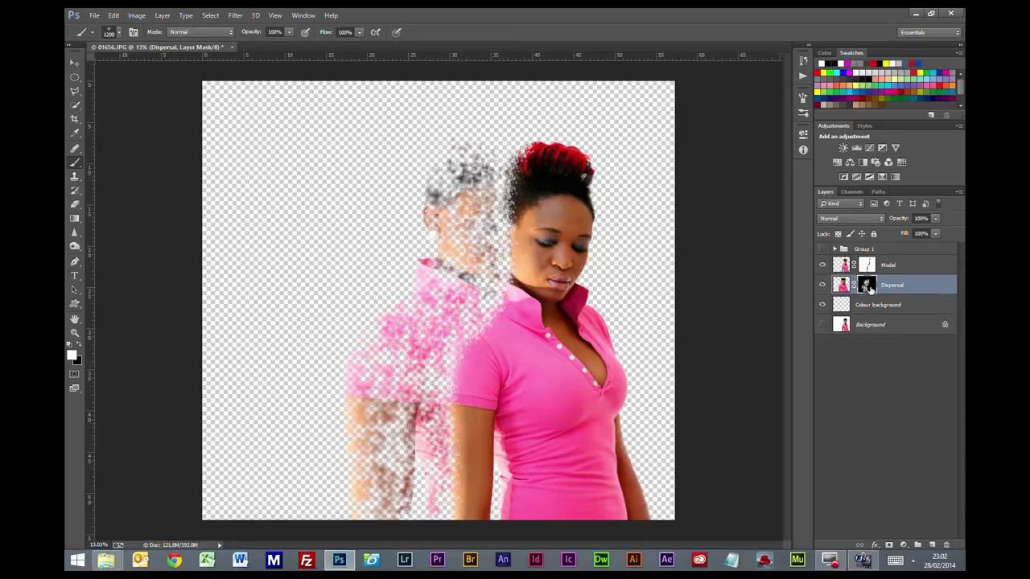
- Apply a Gaussian Blur with a radius of about 33 pixels to the Dispersal layer's image rather than its mask
left_click(840, 286)
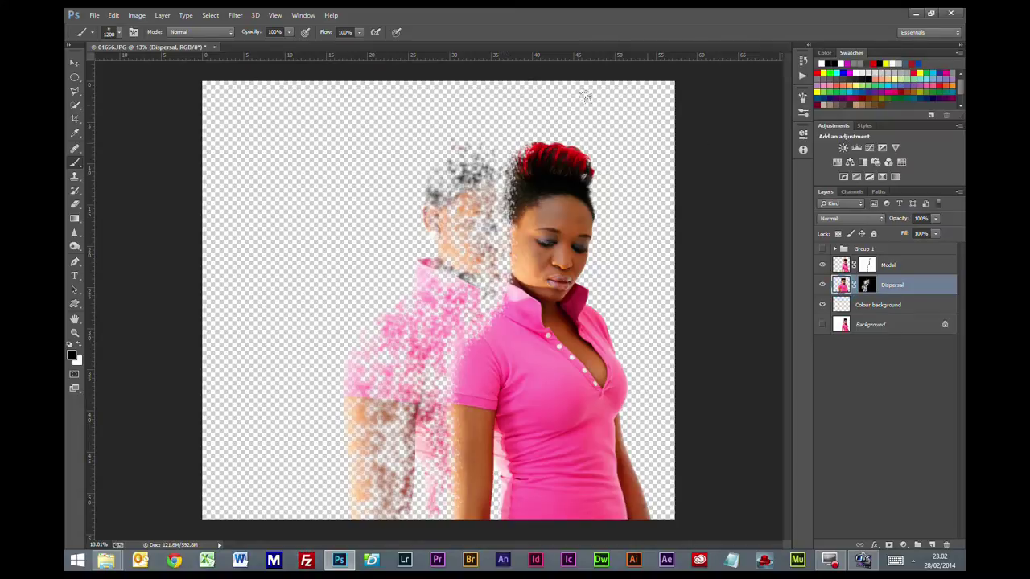
left_click(234, 16)
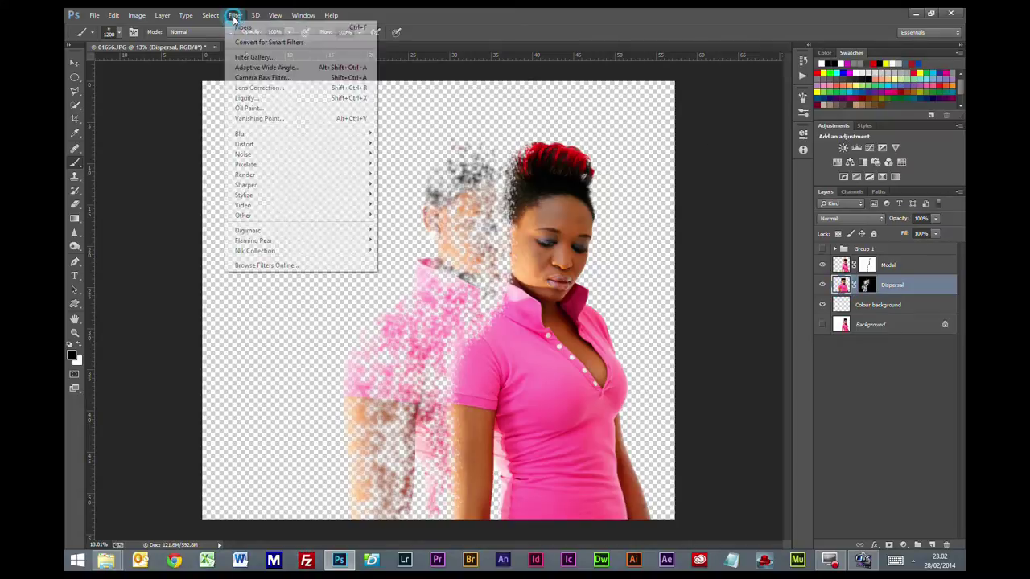
mouse_move(241, 133)
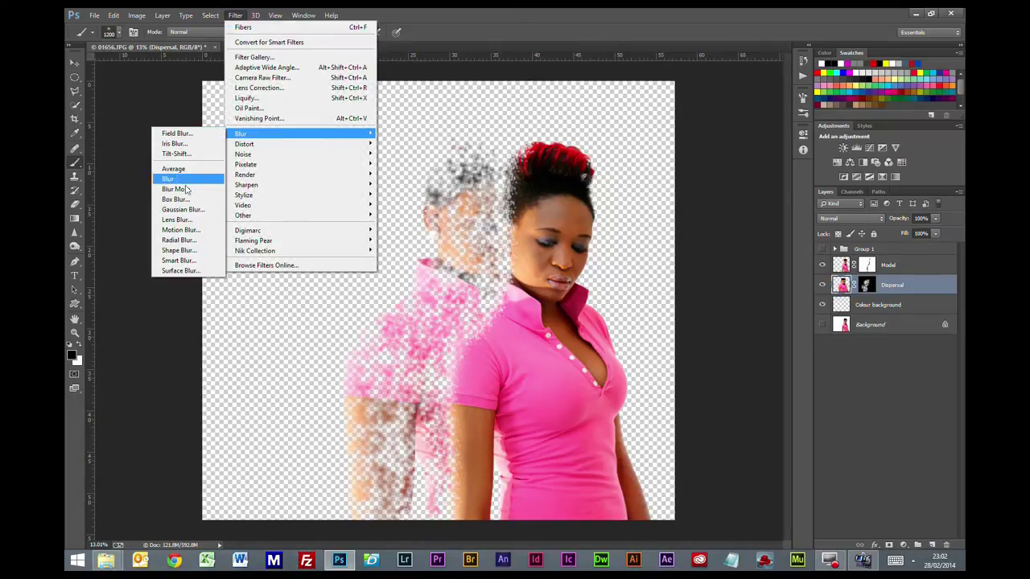
left_click(183, 209)
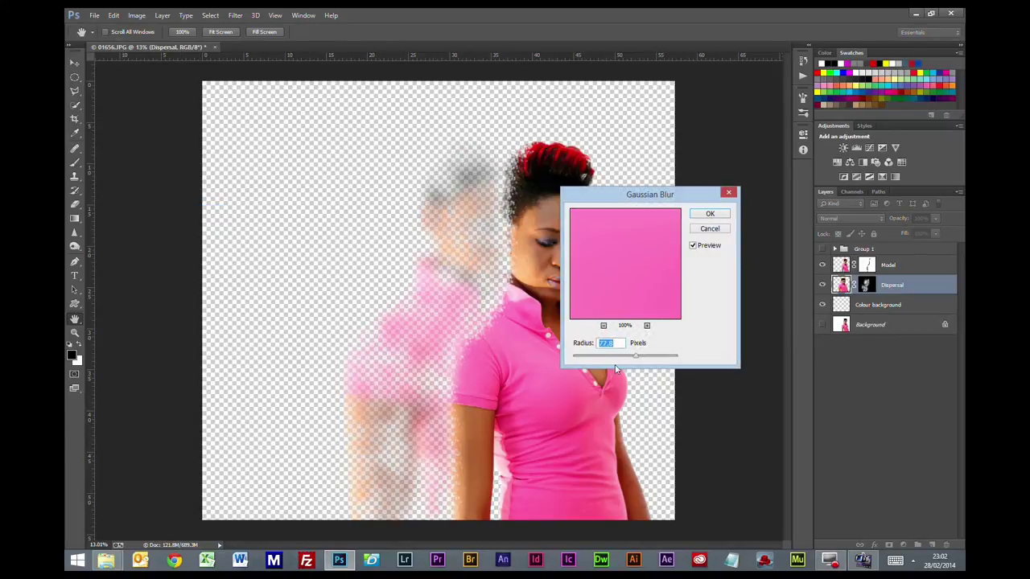
left_click_drag(637, 361, 625, 359)
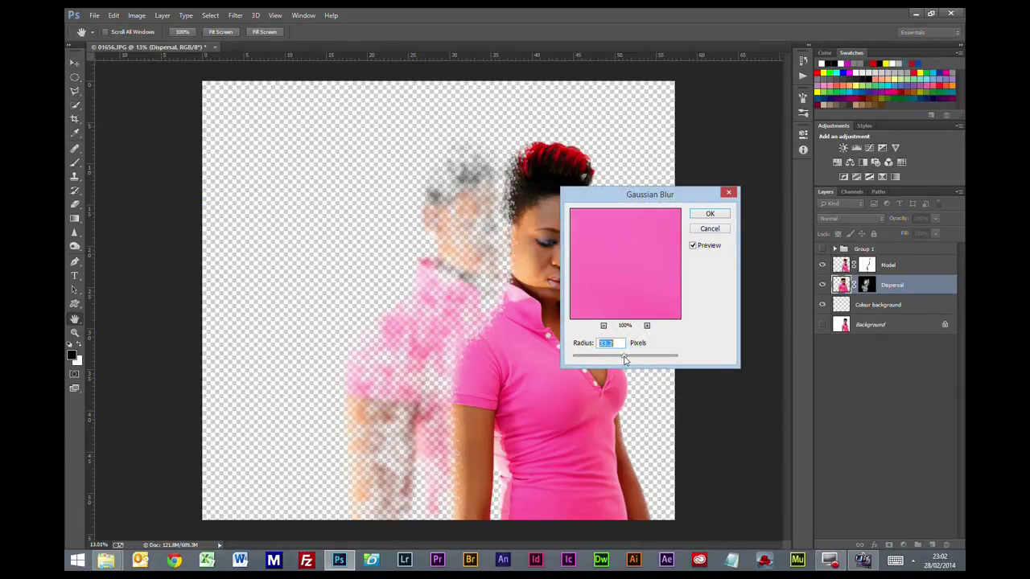
left_click(710, 214)
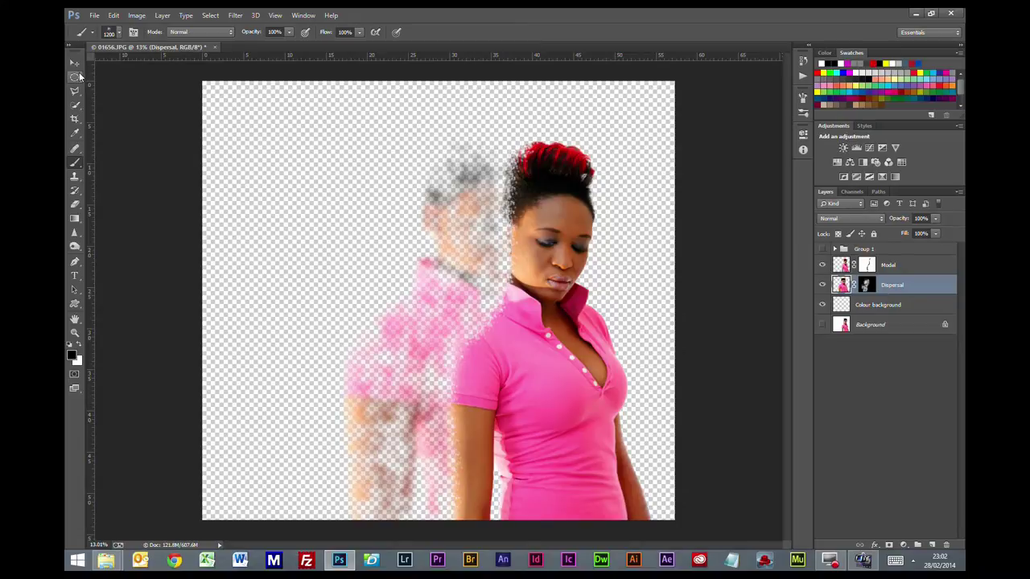
- Free-transform the Dispersal layer, stretching it to the left to about 126% width
key("ctrl+t")
left_click_drag(331, 322, 250, 317)
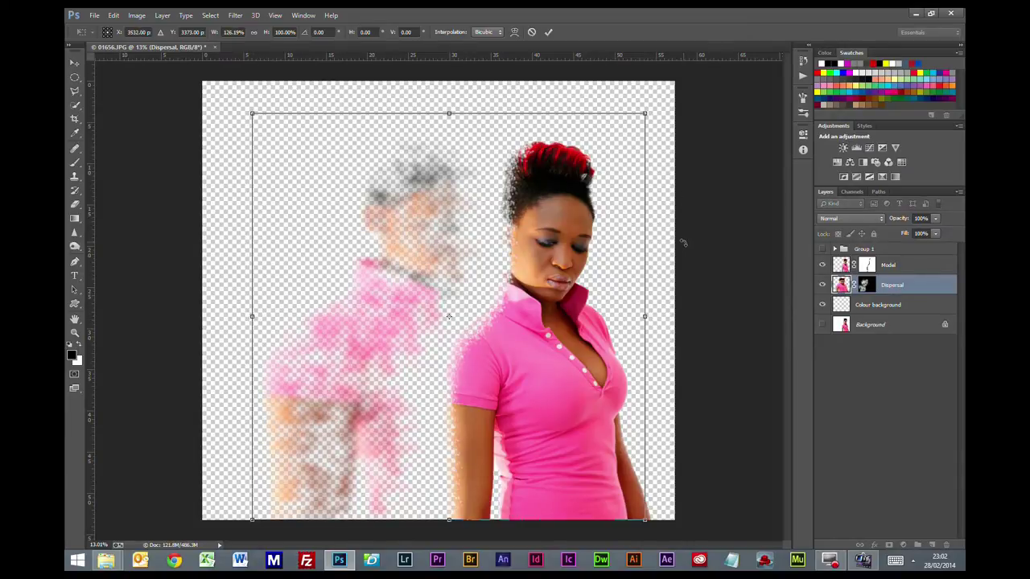
key("Return")
- Paint white spatters on the Dispersal mask to fill the gap between the dispersed copy and the woman, from head to waist
key("b")
left_click(867, 288)
key("x")
left_click(460, 224)
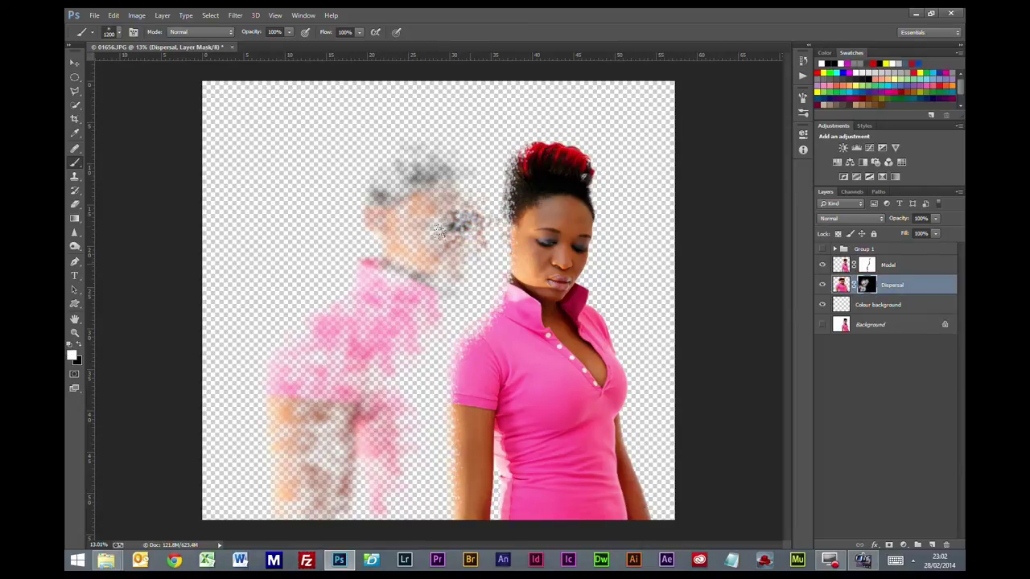
left_click(471, 267)
left_click(480, 195)
left_click(469, 293)
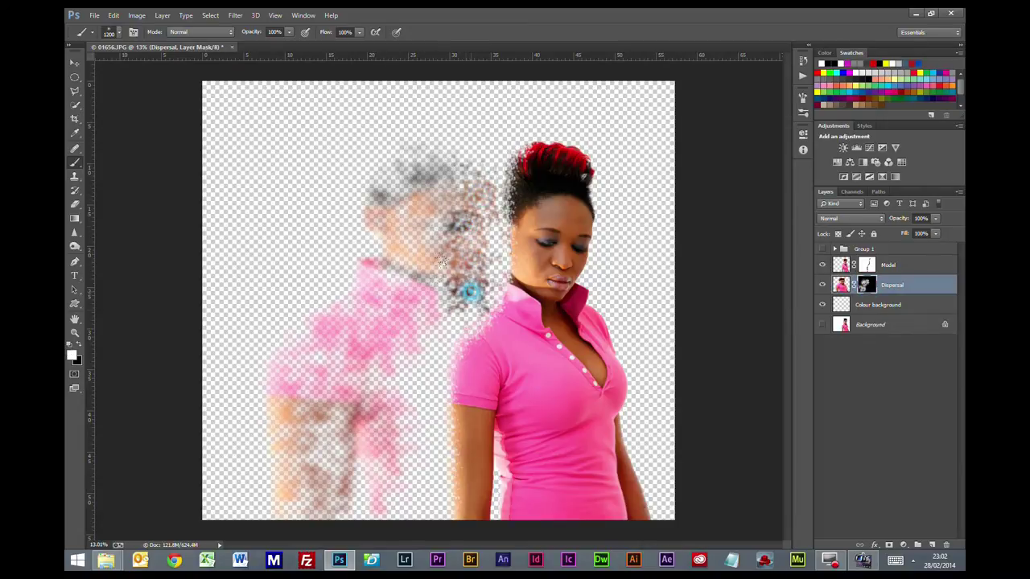
left_click(423, 349)
left_click(414, 403)
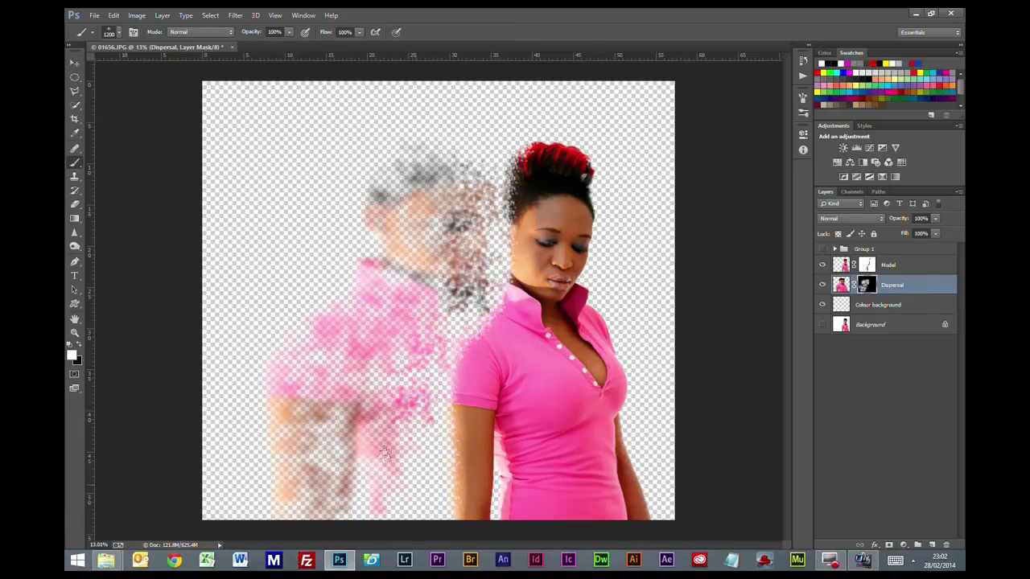
left_click(414, 448)
left_click(418, 502)
left_click(339, 516)
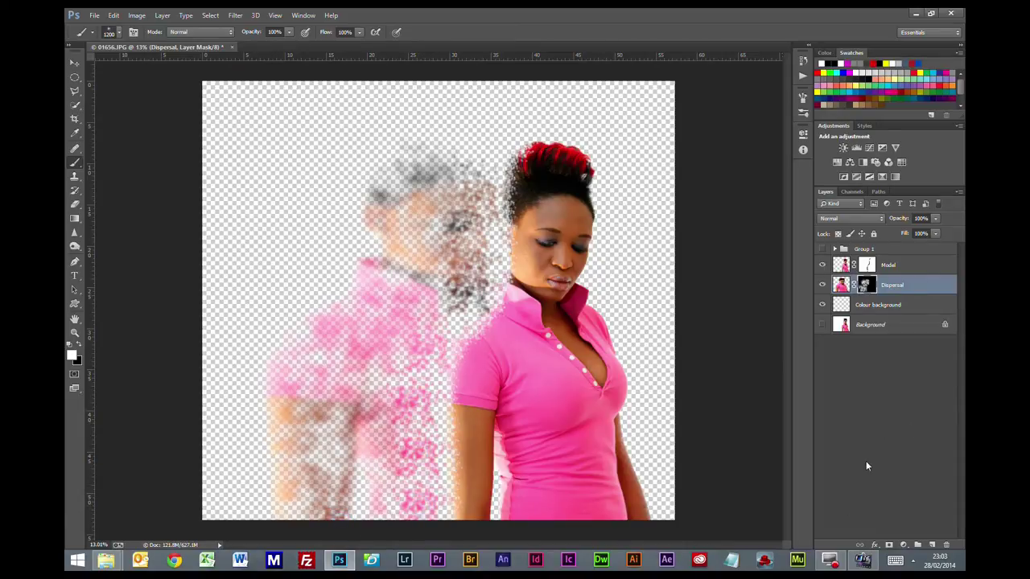
- Set the blend mode of both the Dispersal and Model layers to Dissolve
left_click(867, 464)
left_click(867, 286)
left_click(866, 219)
left_click(849, 238)
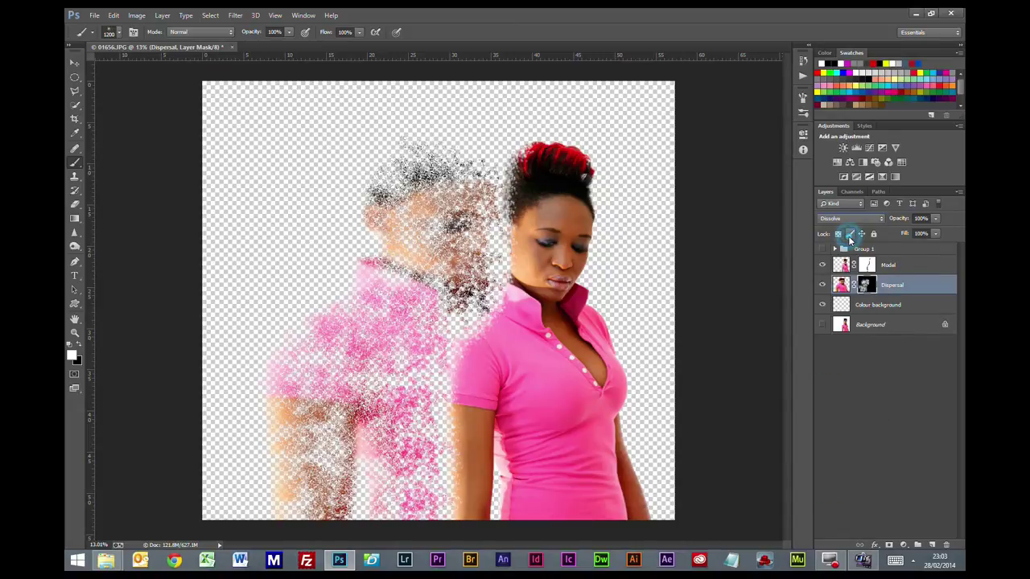
left_click(868, 266)
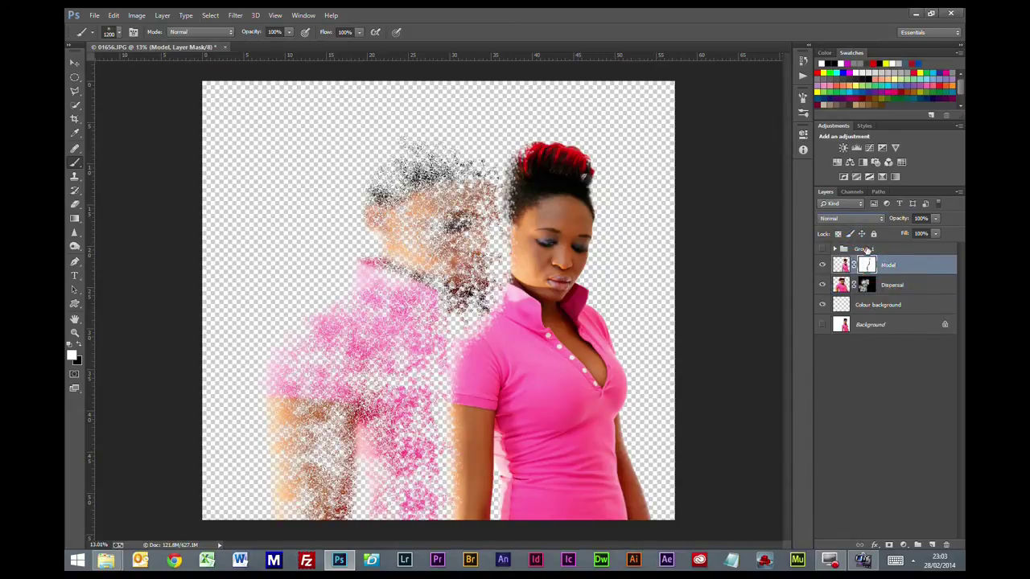
left_click(860, 221)
left_click(837, 238)
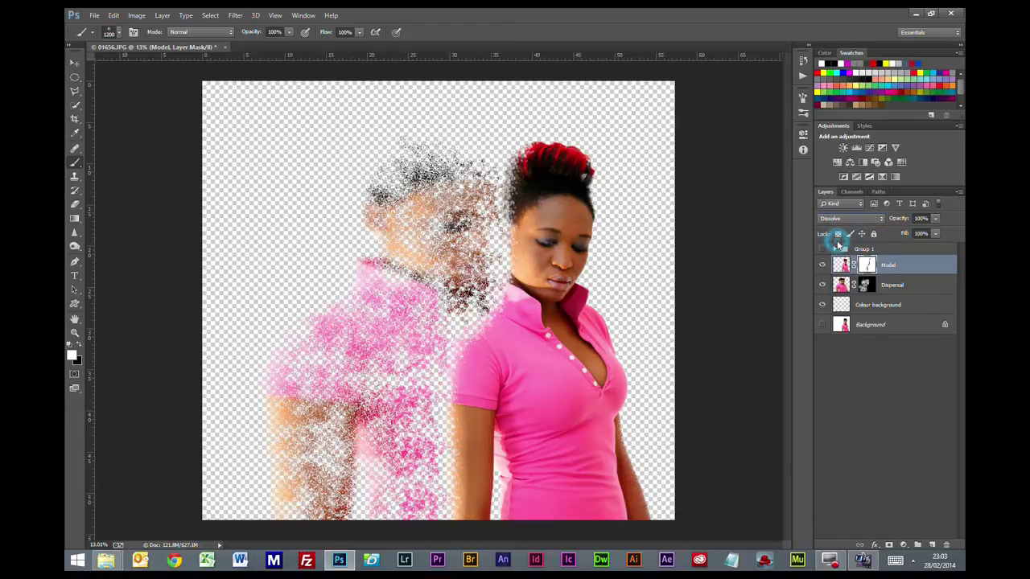
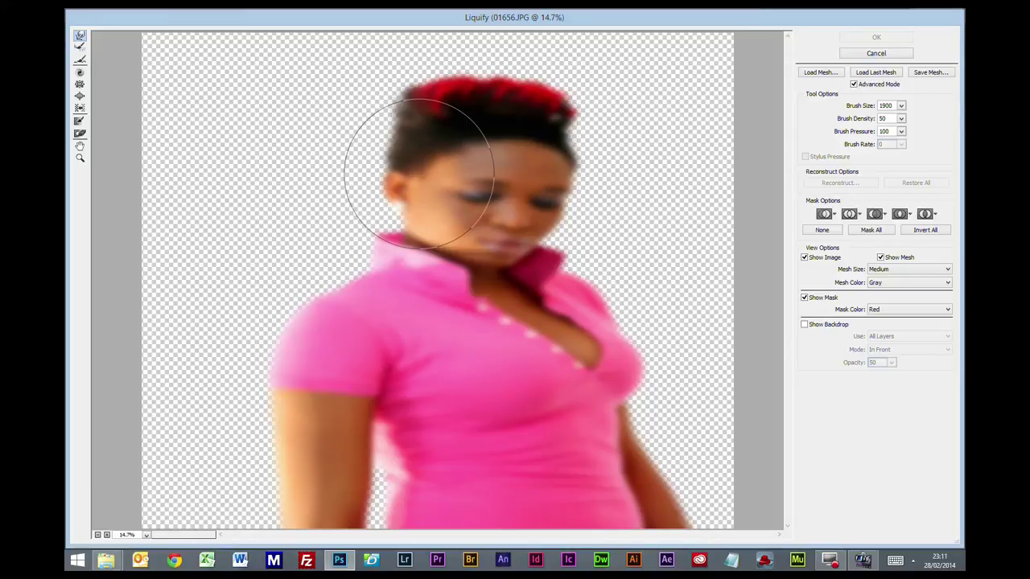
- Set the Liquify brush size to 1100 and warp the back of the hair up and to the left into a curved streak
key("bracketleft")
key("bracketleft")
key("bracketleft")
key("bracketleft")
key("bracketleft")
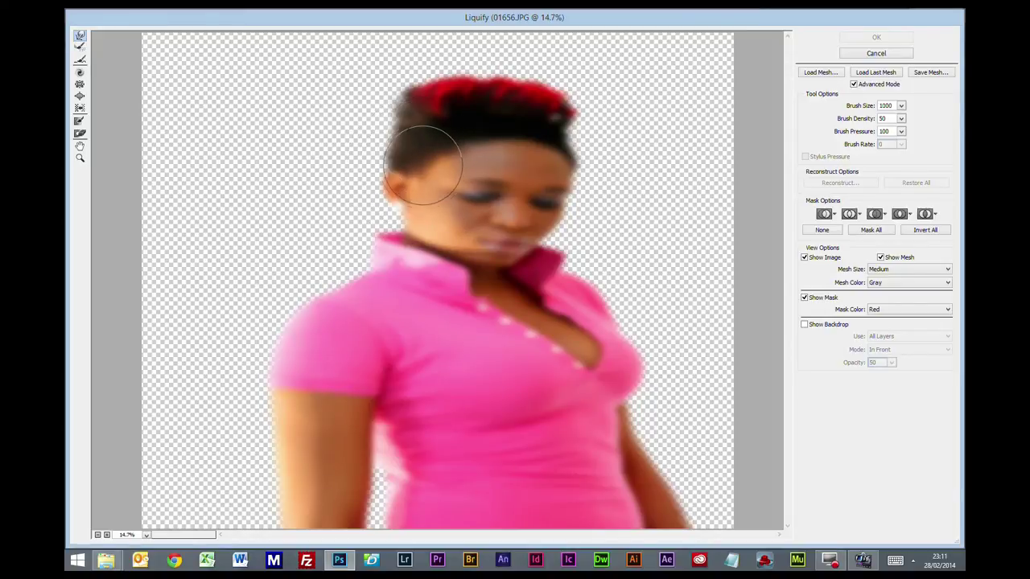
key("bracketright")
mouse_move(432, 163)
left_mouse_down()
mouse_move(375, 156)
mouse_move(250, 70)
left_mouse_up()
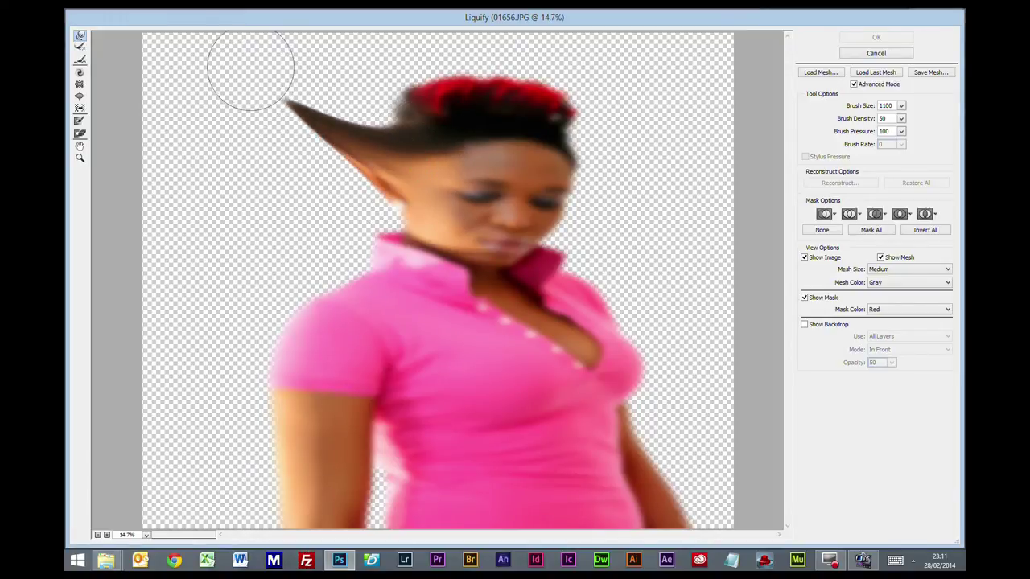
mouse_move(432, 174)
left_mouse_down()
mouse_move(358, 142)
mouse_move(233, 59)
mouse_move(306, 33)
mouse_move(368, 45)
left_mouse_up()
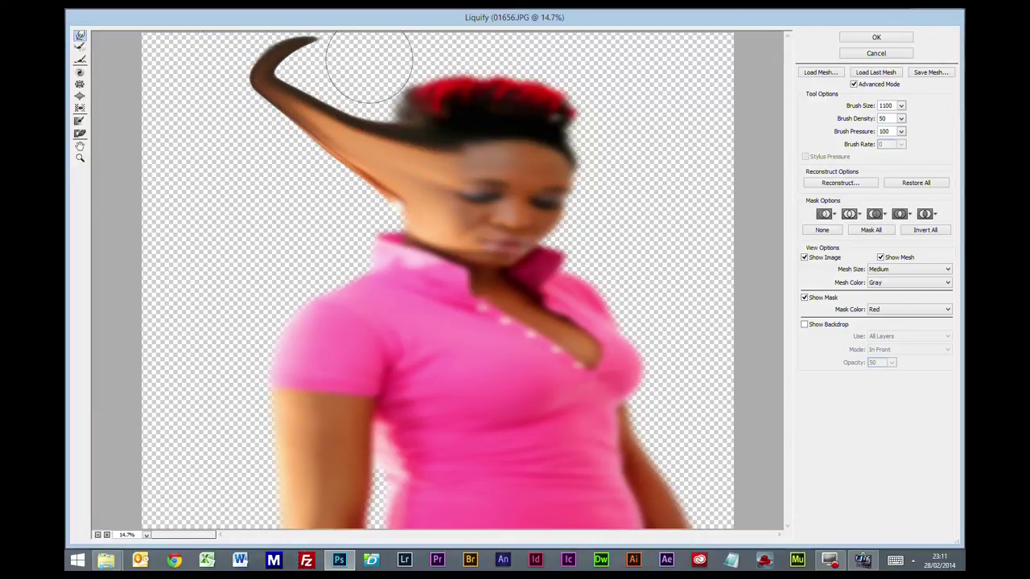
mouse_move(345, 188)
left_mouse_down()
mouse_move(298, 138)
mouse_move(259, 129)
mouse_move(310, 142)
mouse_move(287, 163)
mouse_move(311, 94)
mouse_move(283, 88)
mouse_move(321, 45)
mouse_move(292, 65)
mouse_move(341, 51)
mouse_move(332, 60)
left_mouse_up()
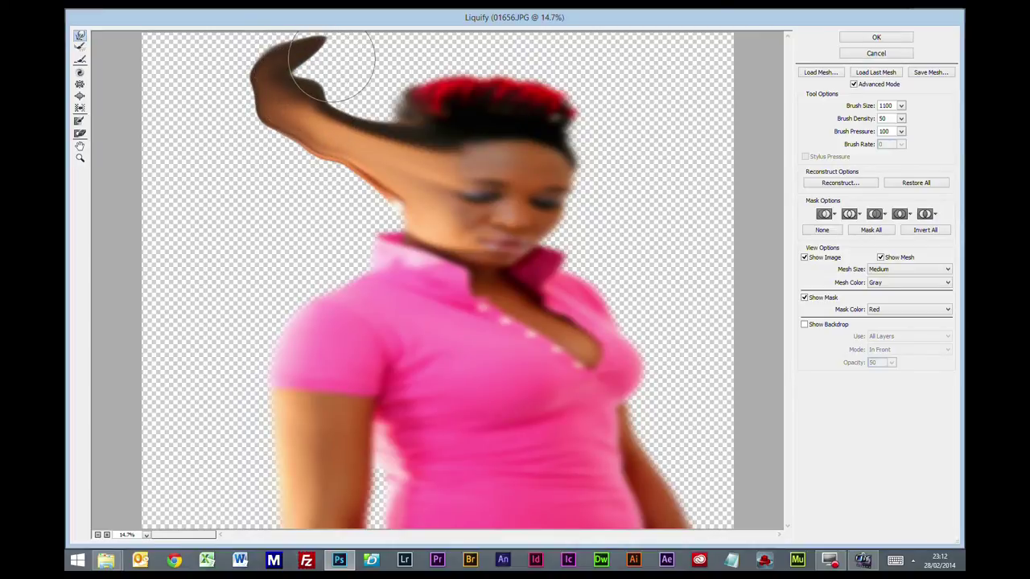
- Warp the pink shoulder outward to the left into a thick hook-shaped curl
left_click_drag(322, 271, 244, 171)
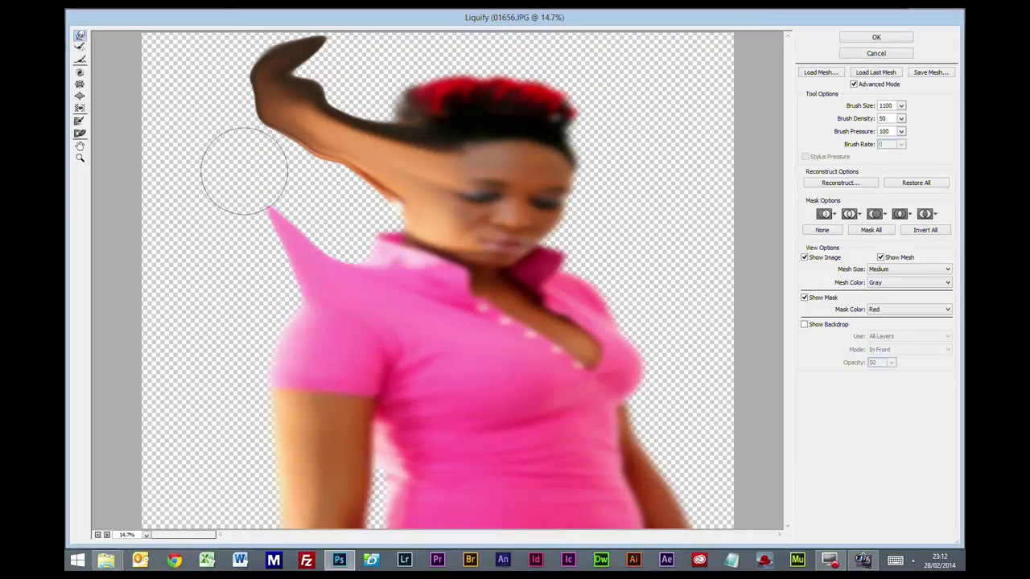
mouse_move(340, 281)
left_mouse_down()
mouse_move(270, 188)
mouse_move(234, 172)
mouse_move(259, 212)
mouse_move(216, 209)
mouse_move(269, 247)
mouse_move(243, 243)
mouse_move(278, 194)
mouse_move(180, 190)
mouse_move(147, 249)
mouse_move(171, 305)
mouse_move(167, 225)
mouse_move(165, 268)
mouse_move(232, 301)
left_mouse_up()
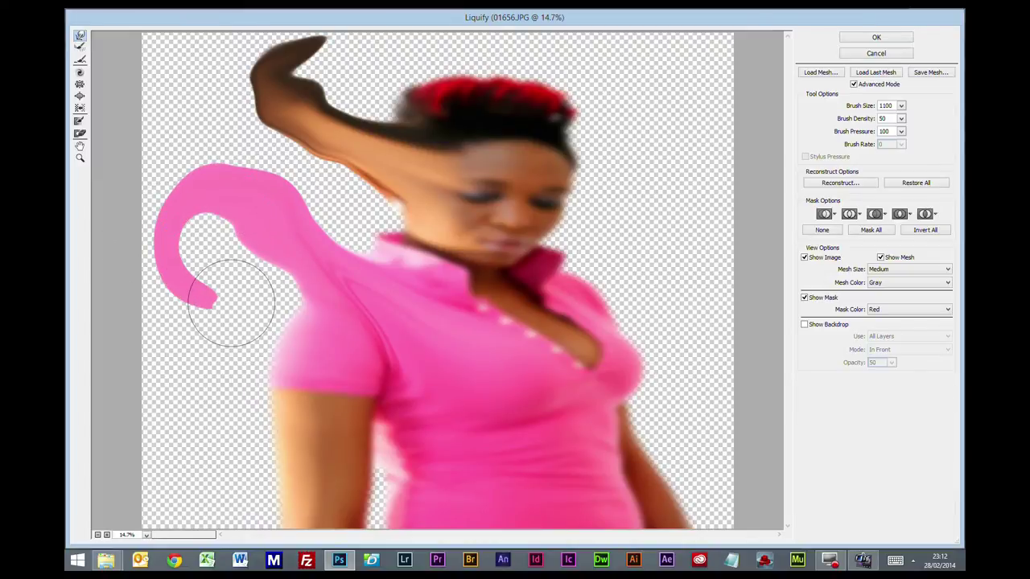
left_click_drag(271, 271, 287, 197)
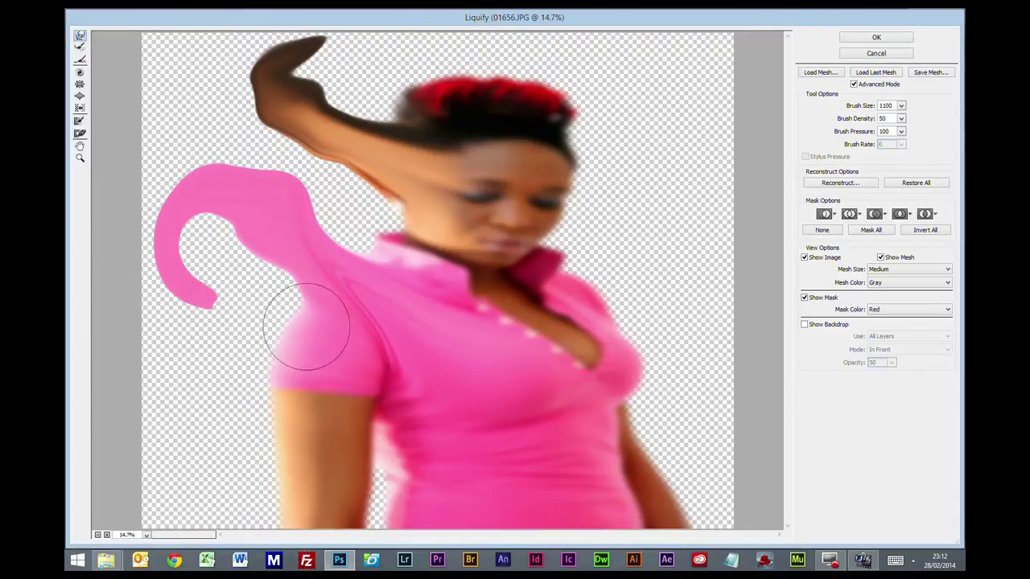
- Warp the sleeve edge and upper arm into curled streaks and broaden the streak flowing from the side of the face
mouse_move(322, 435)
left_mouse_down()
mouse_move(253, 402)
mouse_move(212, 402)
mouse_move(179, 439)
mouse_move(185, 483)
mouse_move(197, 492)
left_mouse_up()
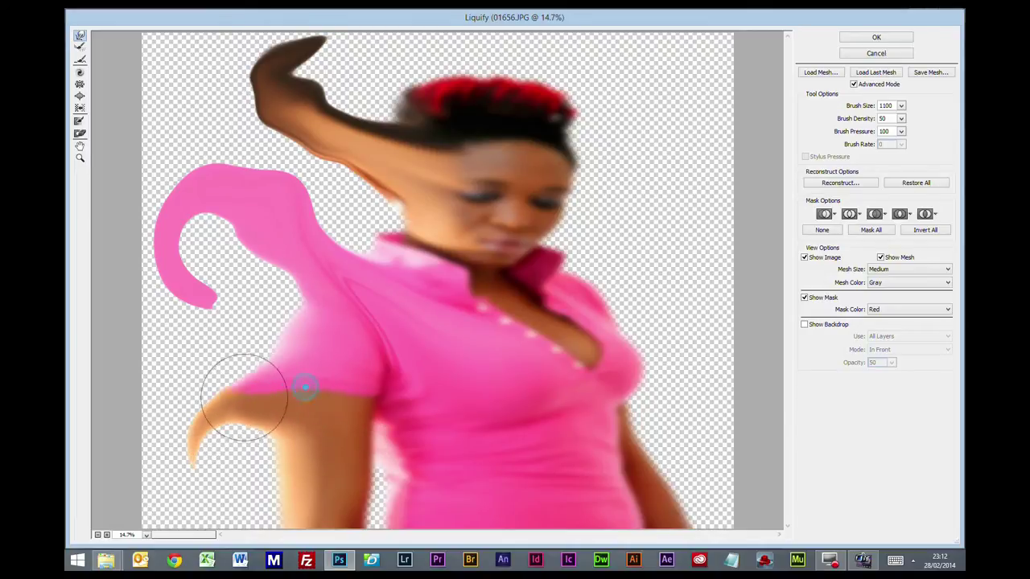
mouse_move(244, 397)
left_mouse_down()
mouse_move(152, 423)
mouse_move(144, 462)
mouse_move(167, 496)
mouse_move(200, 505)
mouse_move(184, 426)
mouse_move(190, 481)
mouse_move(215, 493)
mouse_move(185, 500)
mouse_move(223, 501)
mouse_move(247, 493)
mouse_move(243, 464)
mouse_move(256, 443)
mouse_move(265, 440)
mouse_move(262, 462)
mouse_move(323, 420)
mouse_move(231, 437)
mouse_move(266, 411)
mouse_move(340, 433)
mouse_move(352, 461)
mouse_move(315, 471)
mouse_move(302, 503)
mouse_move(316, 496)
mouse_move(311, 460)
mouse_move(342, 459)
mouse_move(314, 482)
left_mouse_up()
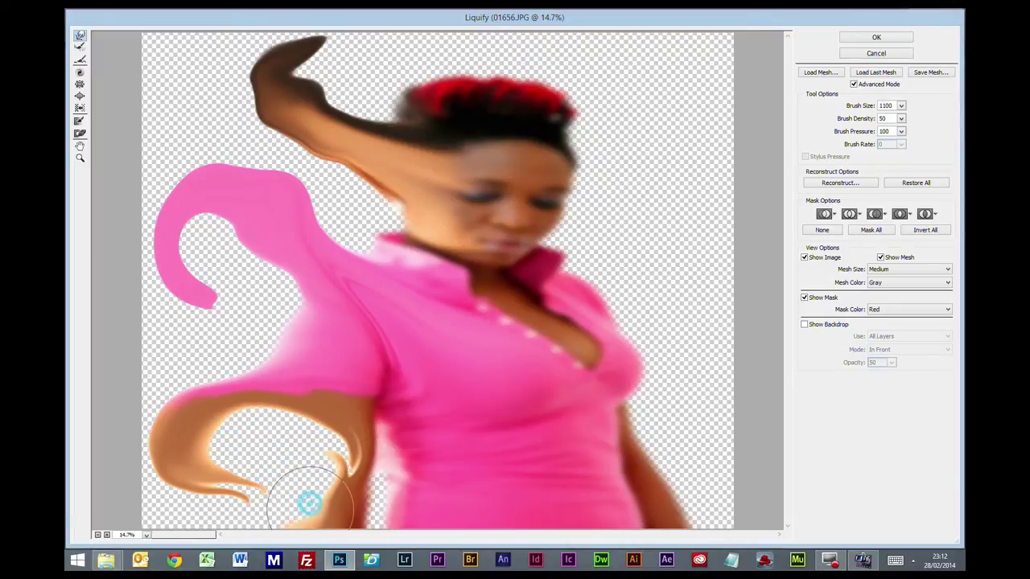
mouse_move(375, 203)
left_mouse_down()
mouse_move(395, 243)
mouse_move(413, 211)
mouse_move(401, 181)
mouse_move(351, 204)
mouse_move(352, 169)
mouse_move(312, 147)
mouse_move(293, 154)
mouse_move(276, 103)
left_mouse_up()
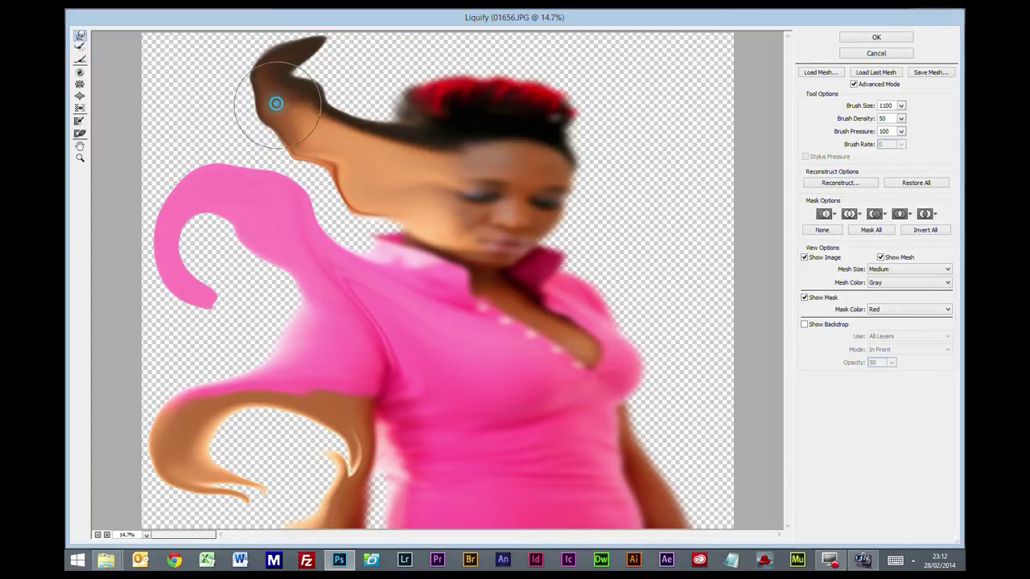
- Twirl the hair streak, the pink shoulder curl, the collar and shirt, and the top of the hair with the Liquify Twirl tool
left_click(80, 73)
mouse_move(292, 61)
left_mouse_down()
mouse_move(292, 46)
mouse_move(314, 113)
left_mouse_up()
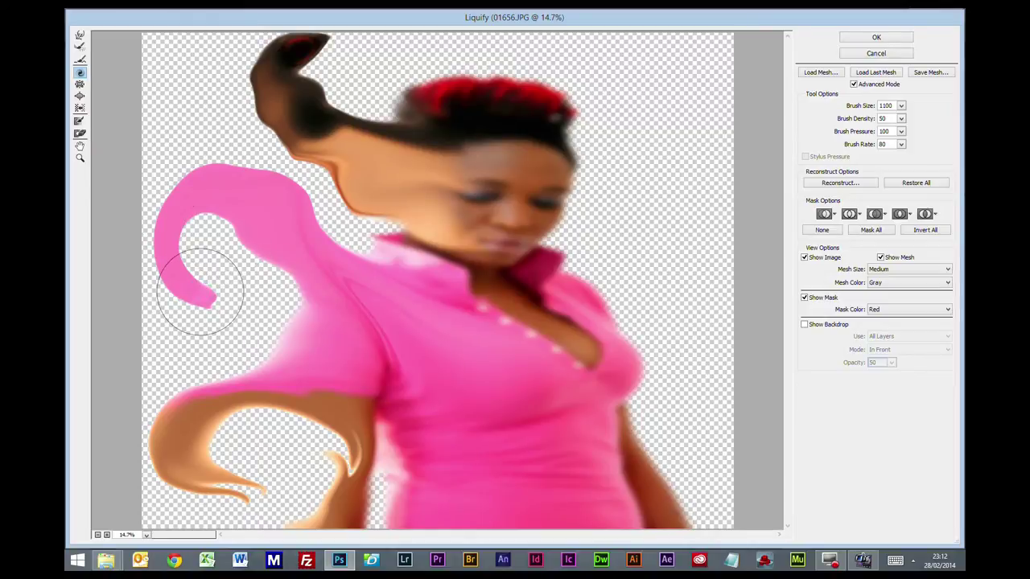
mouse_move(199, 291)
left_mouse_down()
mouse_move(214, 268)
mouse_move(219, 286)
mouse_move(179, 239)
mouse_move(187, 285)
mouse_move(243, 251)
mouse_move(247, 233)
mouse_move(271, 228)
mouse_move(279, 239)
mouse_move(269, 256)
mouse_move(255, 229)
mouse_move(231, 262)
mouse_move(222, 247)
mouse_move(244, 253)
mouse_move(214, 232)
left_mouse_up()
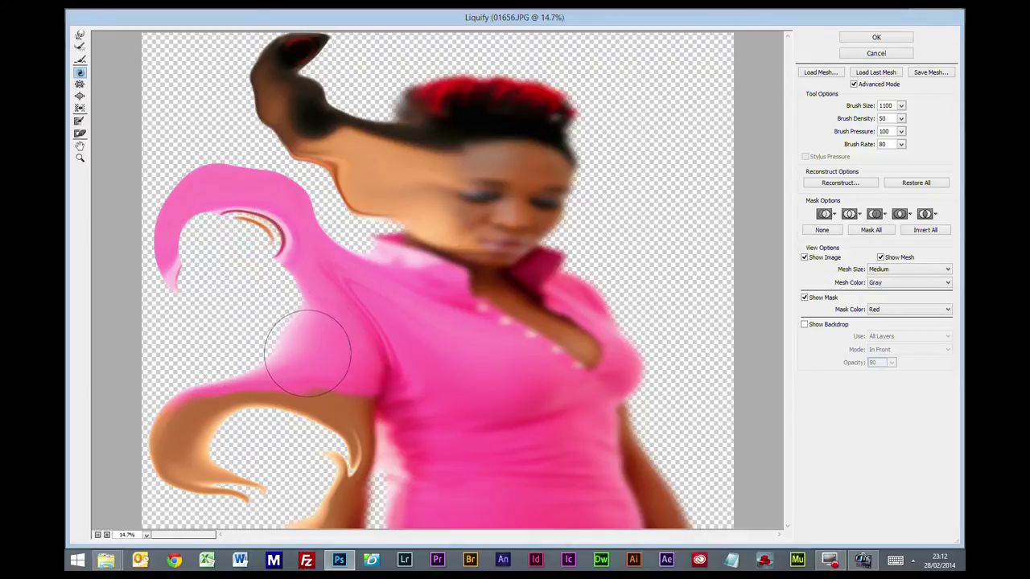
mouse_move(307, 353)
left_mouse_down()
mouse_move(333, 311)
mouse_move(355, 309)
mouse_move(425, 241)
mouse_move(414, 230)
mouse_move(398, 228)
mouse_move(406, 242)
mouse_move(391, 231)
mouse_move(408, 291)
mouse_move(410, 259)
mouse_move(367, 282)
mouse_move(375, 297)
left_mouse_up()
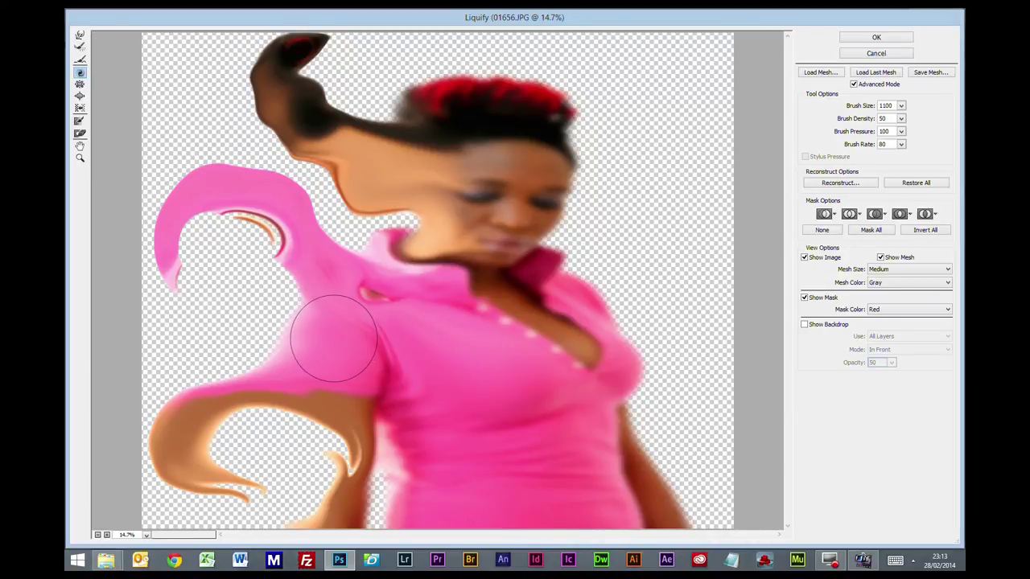
left_click_drag(333, 338, 396, 357)
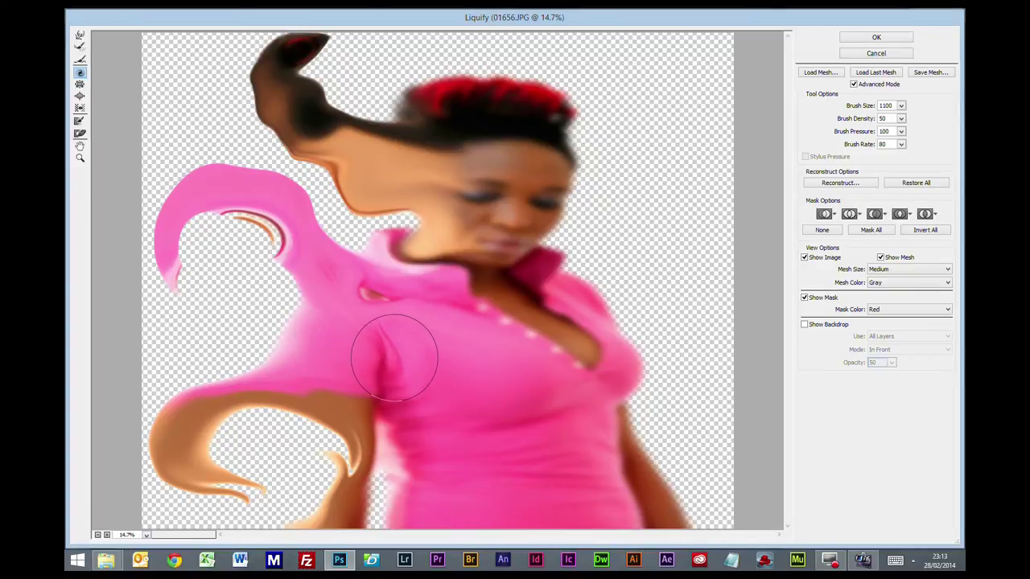
mouse_move(394, 357)
left_mouse_down()
mouse_move(457, 315)
mouse_move(447, 263)
mouse_move(467, 263)
mouse_move(523, 212)
mouse_move(500, 209)
mouse_move(477, 117)
mouse_move(457, 94)
mouse_move(398, 91)
mouse_move(402, 105)
mouse_move(509, 72)
mouse_move(456, 103)
mouse_move(456, 50)
mouse_move(473, 139)
mouse_move(453, 79)
mouse_move(420, 104)
mouse_move(133, 70)
left_mouse_up()
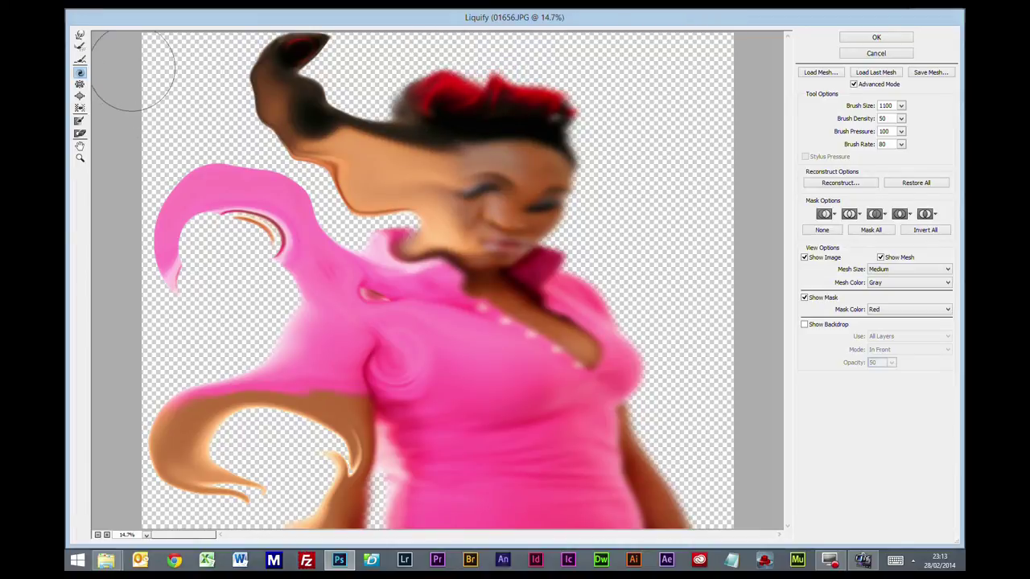
- Forward-warp the back of the red hair up and outward into a hooked curl, curl the neighbouring streak's tip, and apply Liquify
left_click(79, 36)
left_click_drag(449, 103, 392, 64)
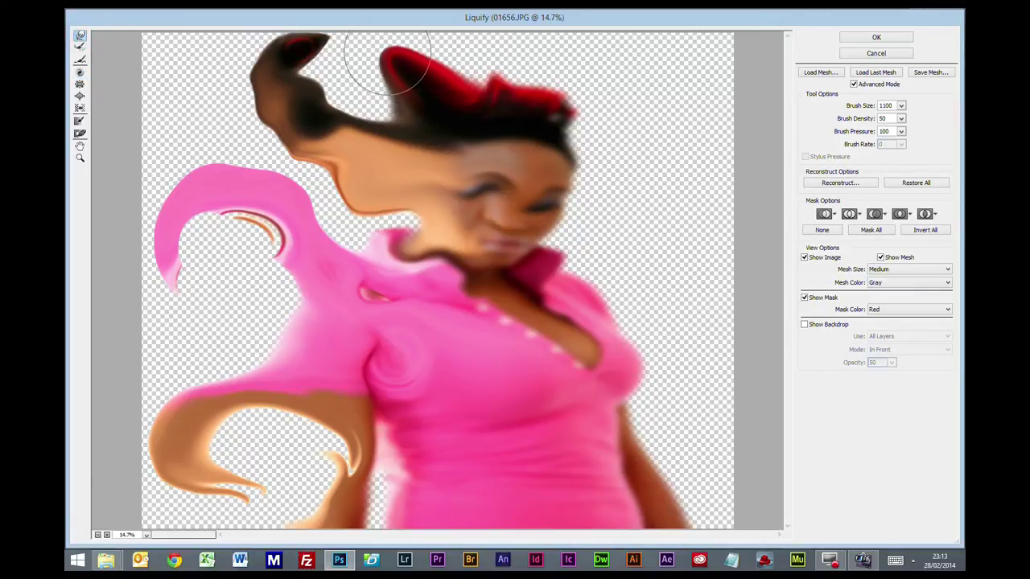
mouse_move(438, 94)
left_mouse_down()
mouse_move(364, 46)
mouse_move(337, 87)
mouse_move(350, 95)
mouse_move(384, 70)
mouse_move(366, 90)
mouse_move(400, 74)
mouse_move(350, 62)
mouse_move(348, 49)
mouse_move(347, 78)
mouse_move(379, 87)
mouse_move(313, 94)
mouse_move(292, 118)
mouse_move(319, 112)
mouse_move(293, 125)
mouse_move(320, 114)
mouse_move(287, 101)
mouse_move(268, 78)
mouse_move(291, 70)
mouse_move(273, 68)
mouse_move(306, 75)
mouse_move(319, 129)
mouse_move(280, 122)
mouse_move(296, 105)
mouse_move(310, 110)
mouse_move(288, 155)
mouse_move(299, 151)
mouse_move(360, 206)
mouse_move(371, 219)
left_mouse_up()
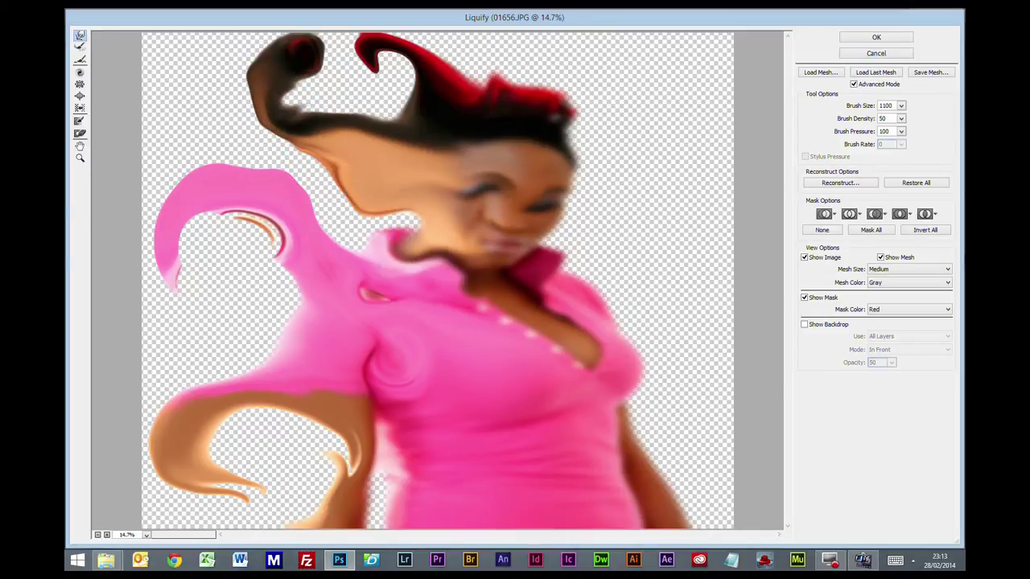
left_click(870, 39)
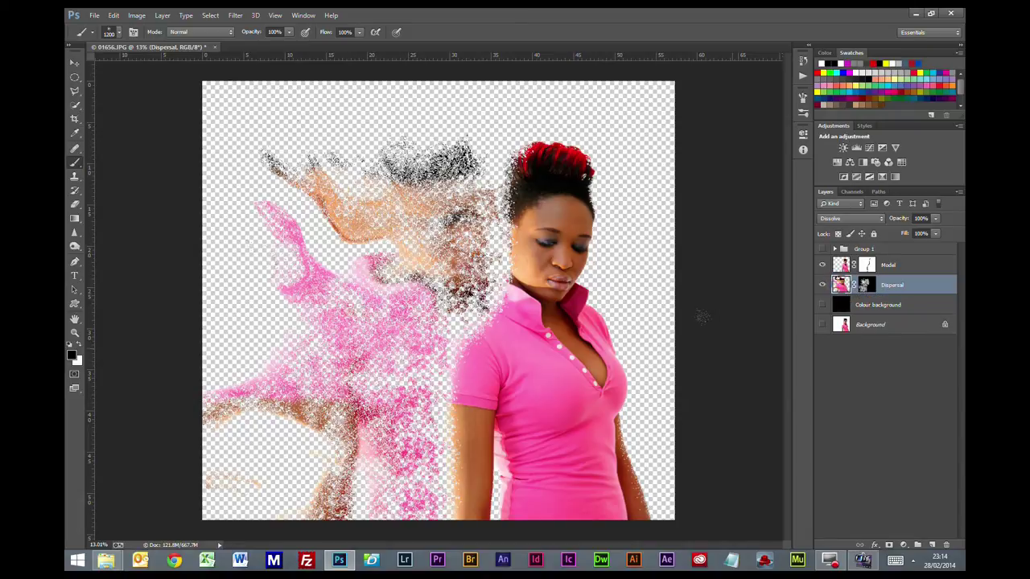
- Free-transform the Dispersal layer to 107.23% width and 108.67% height, stretching it upward and toward the model
key("ctrl+t")
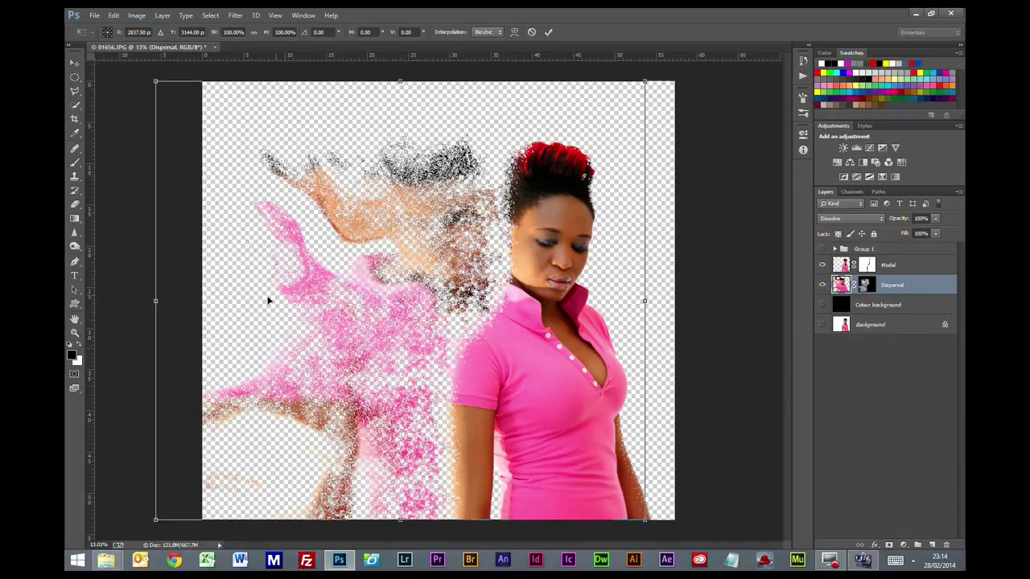
mouse_move(155, 300)
left_mouse_down()
mouse_move(136, 300)
mouse_move(157, 300)
left_mouse_up()
left_click_drag(395, 86, 370, 42)
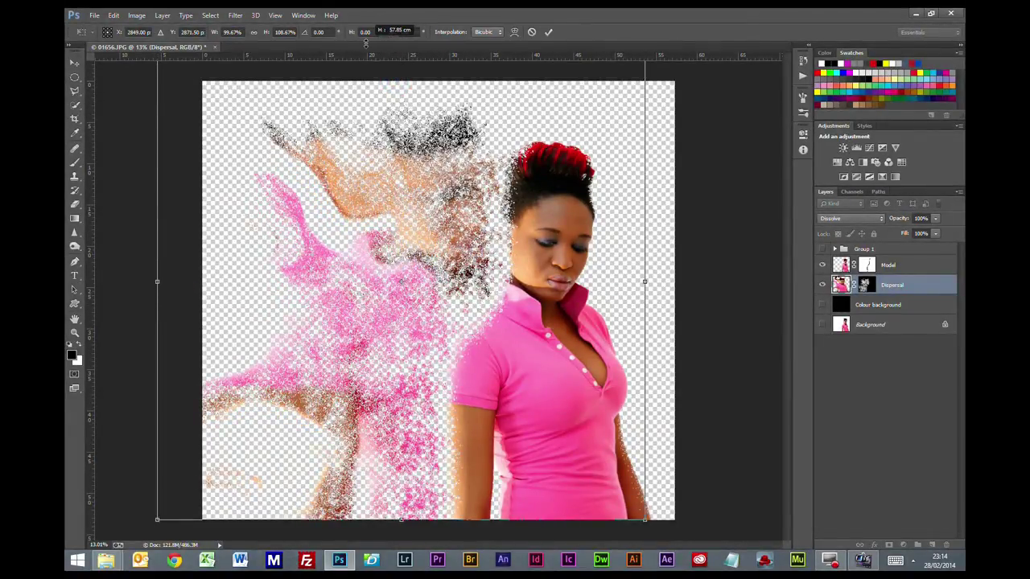
left_click_drag(642, 284, 681, 284)
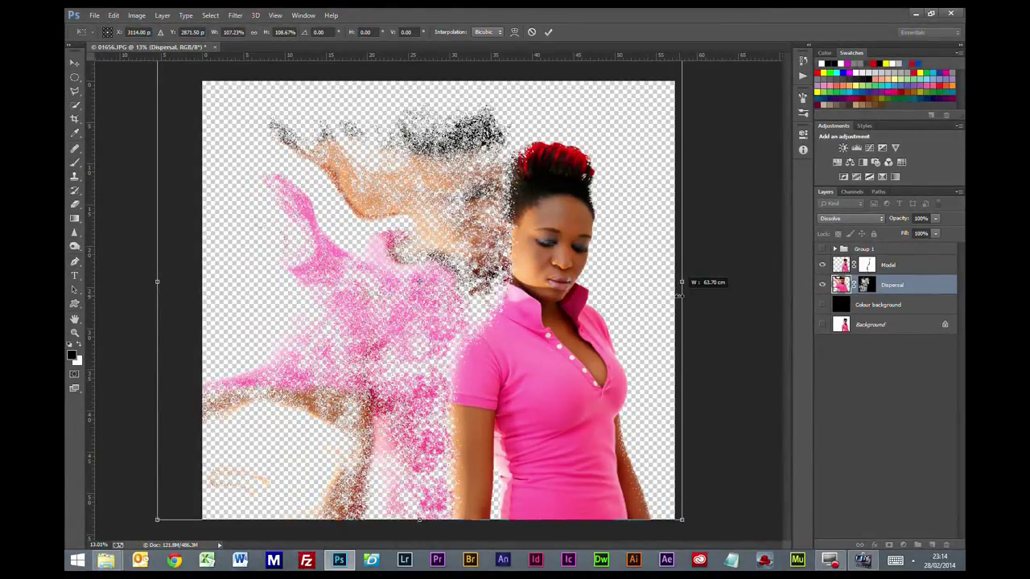
key("Return")
- Select and show the Colour background layer, and set the foreground colour to a vivid magenta with hue 308°
left_click(837, 306)
left_click(823, 306)
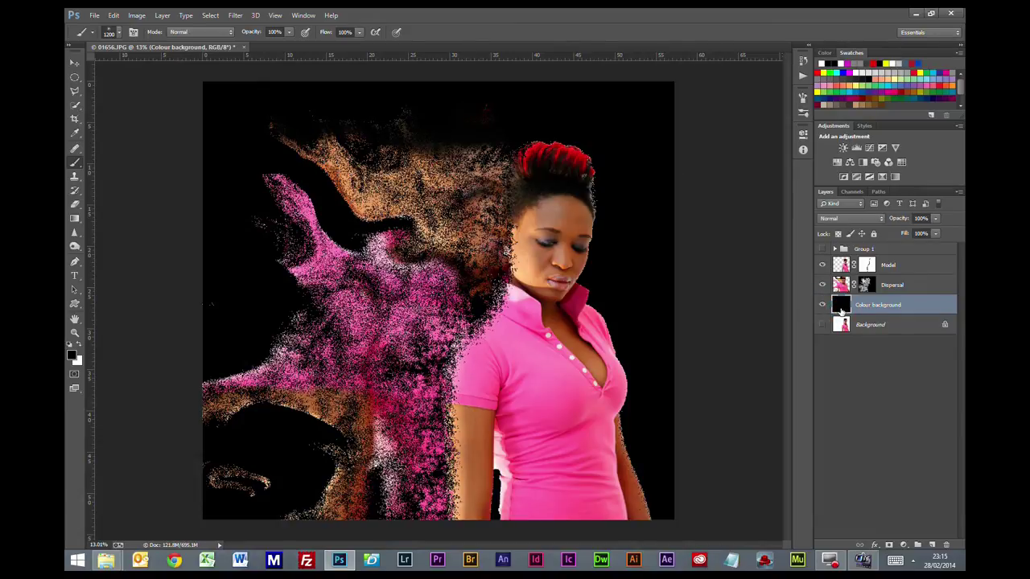
left_click(72, 355)
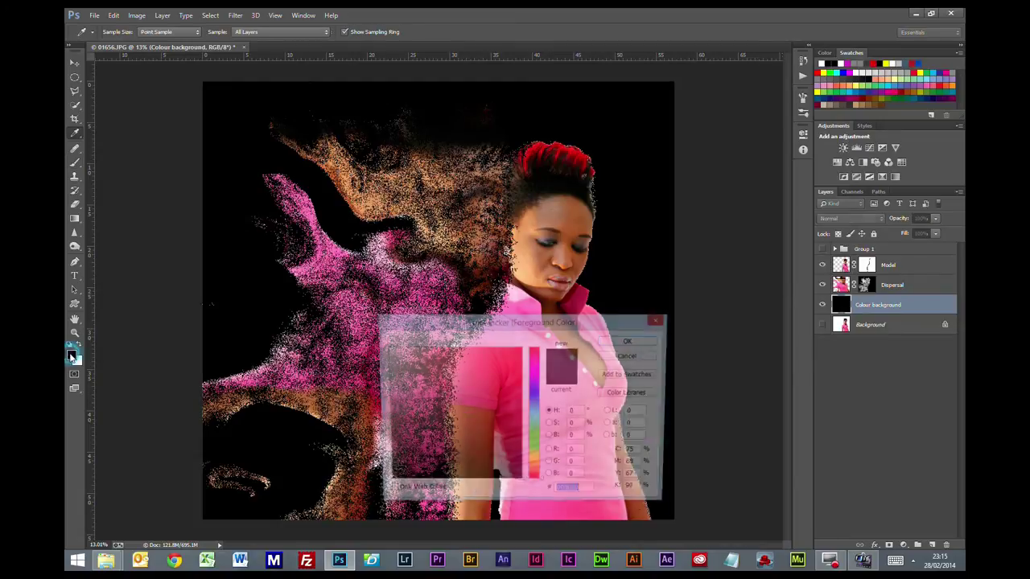
left_click(538, 376)
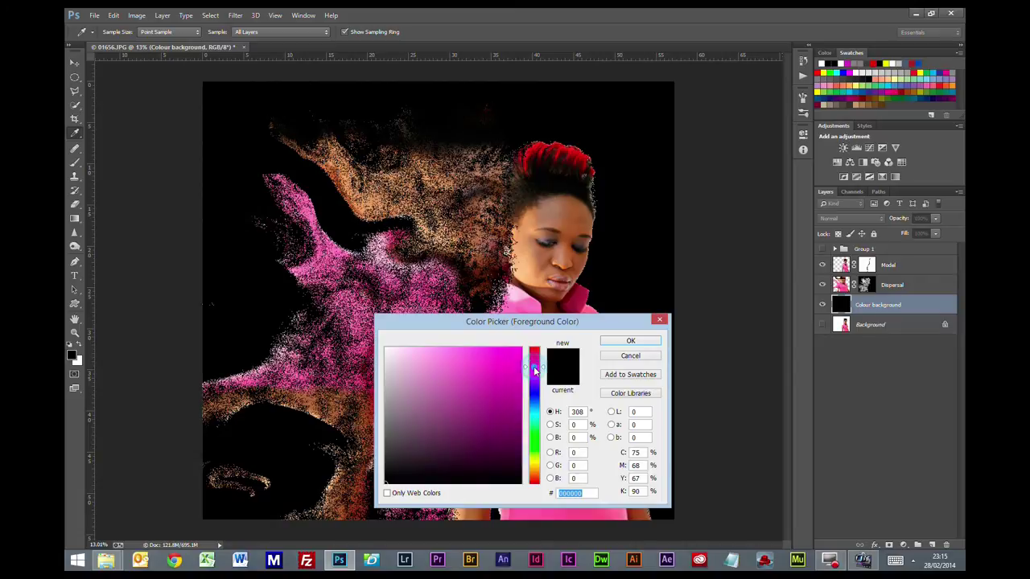
left_click(516, 371)
left_click(632, 343)
key("b")
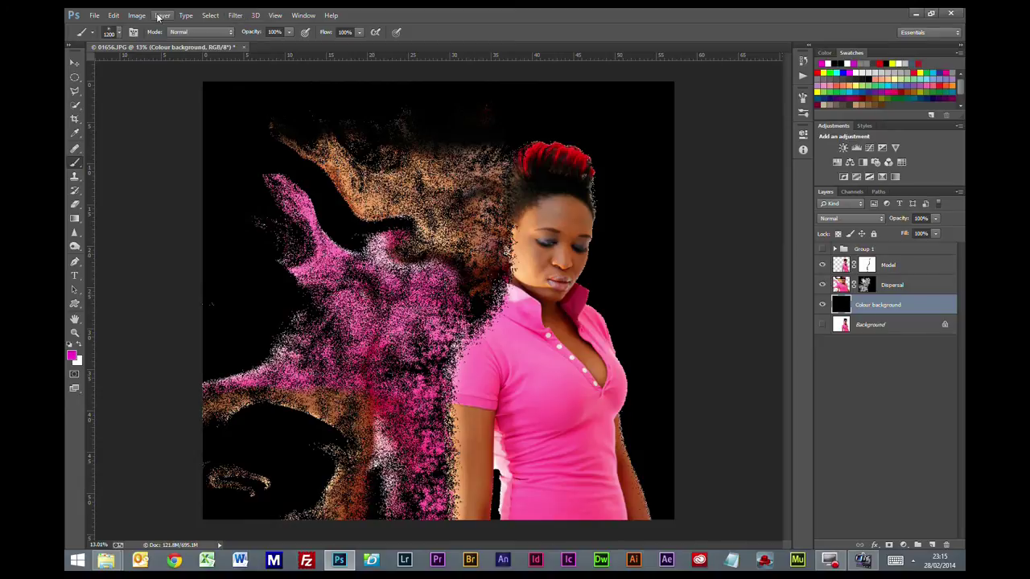
- Fill the Colour background layer with the foreground colour in Normal mode at 100% opacity
left_click(113, 16)
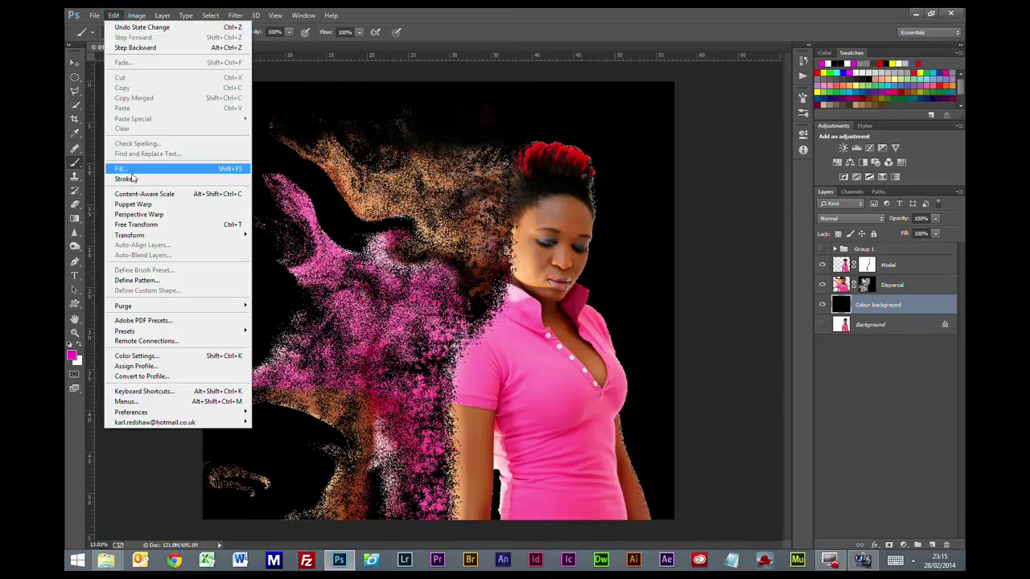
left_click(131, 169)
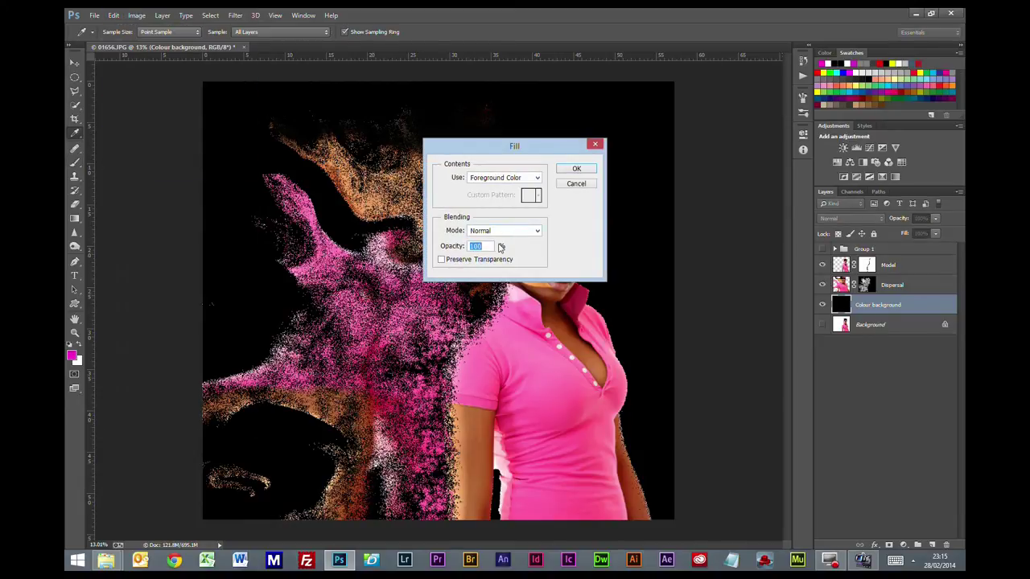
left_click(519, 231)
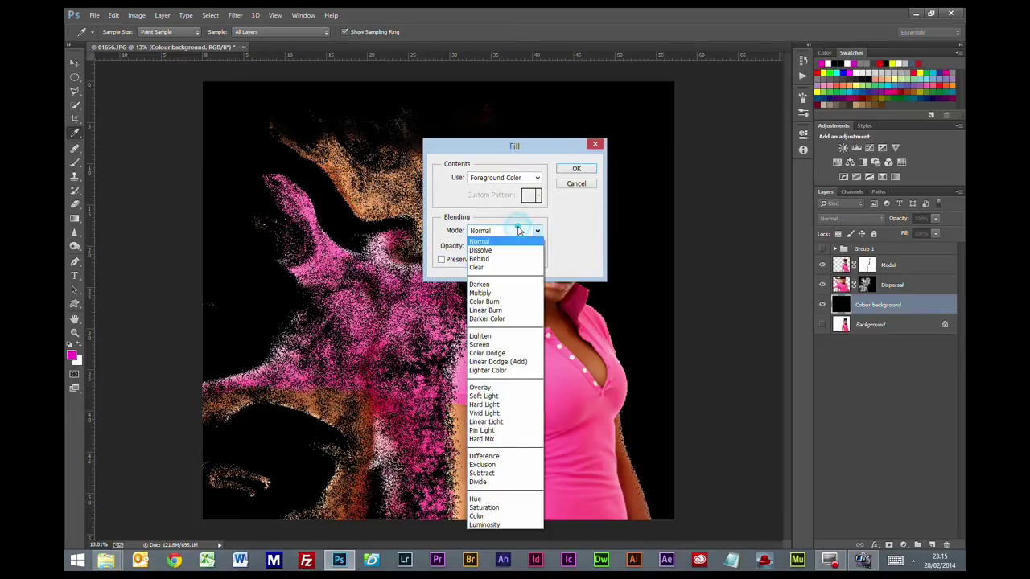
left_click(507, 234)
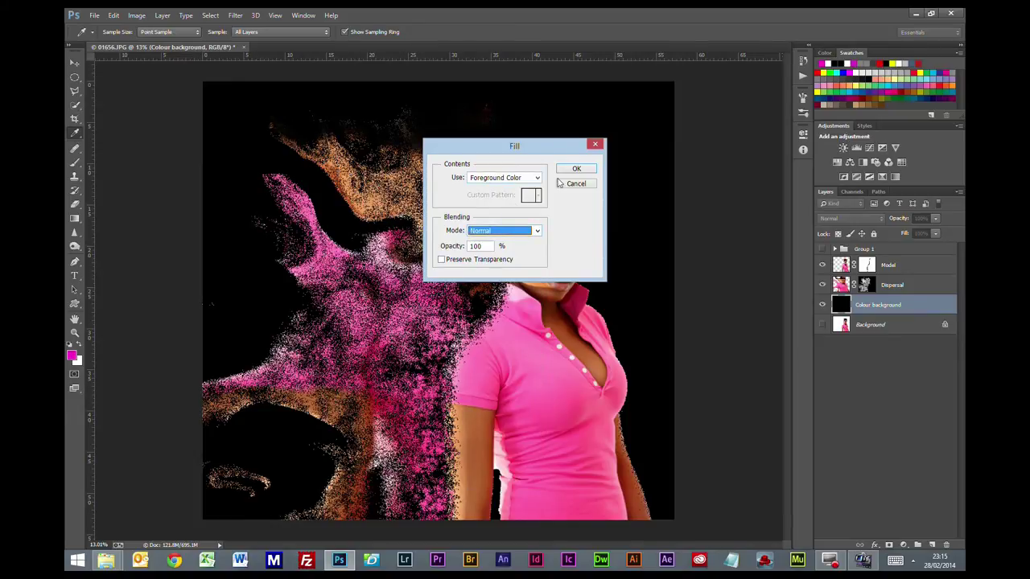
left_click(580, 170)
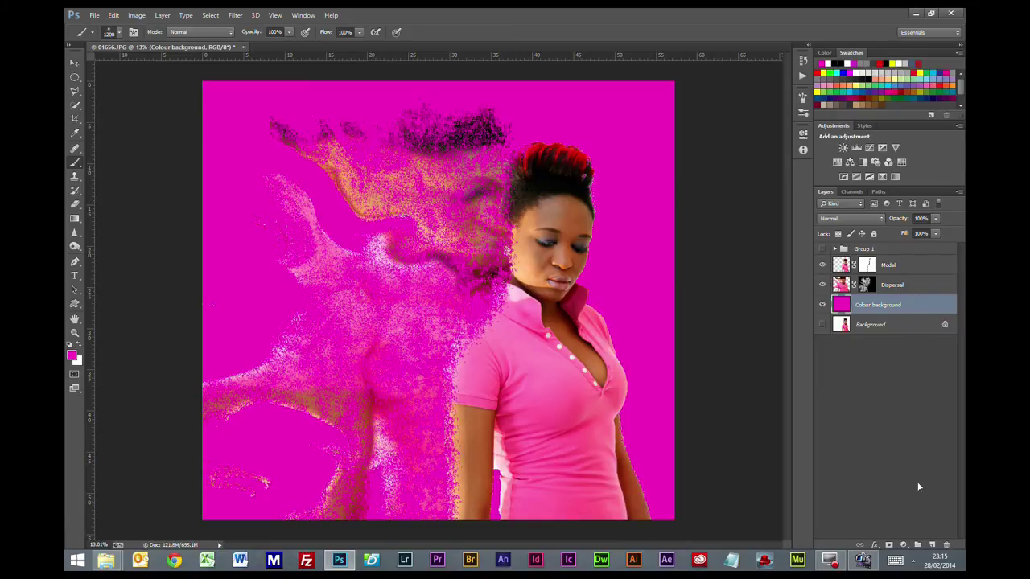
- Add a new empty layer and place it directly beneath the Colour background layer
left_click(932, 546)
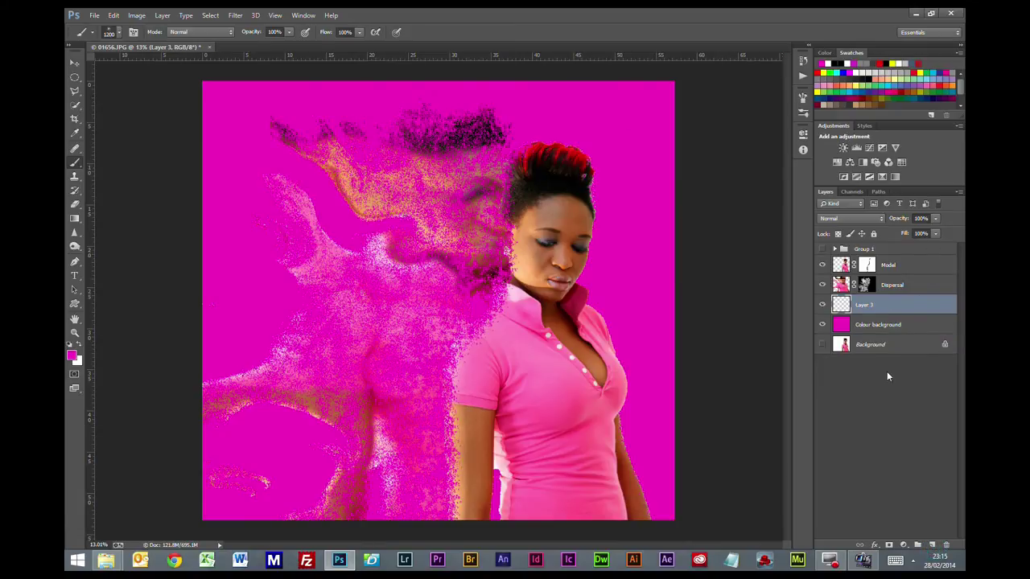
left_click_drag(868, 324, 870, 306)
left_click(864, 327)
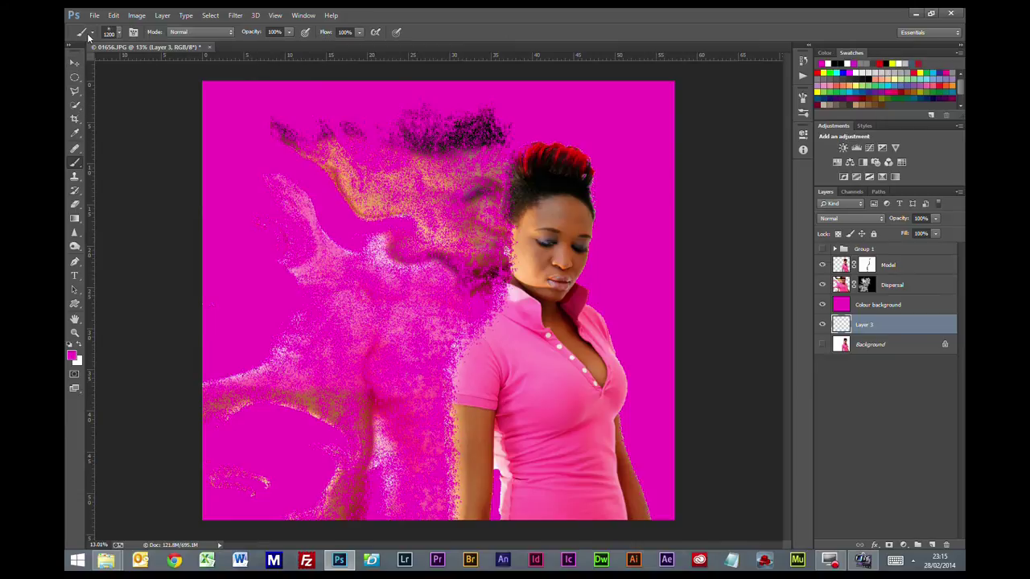
- Draw a linear black-to-white gradient on the new layer, diagonally from the canvas's lower-left corner to near the model's neck
left_click(75, 218)
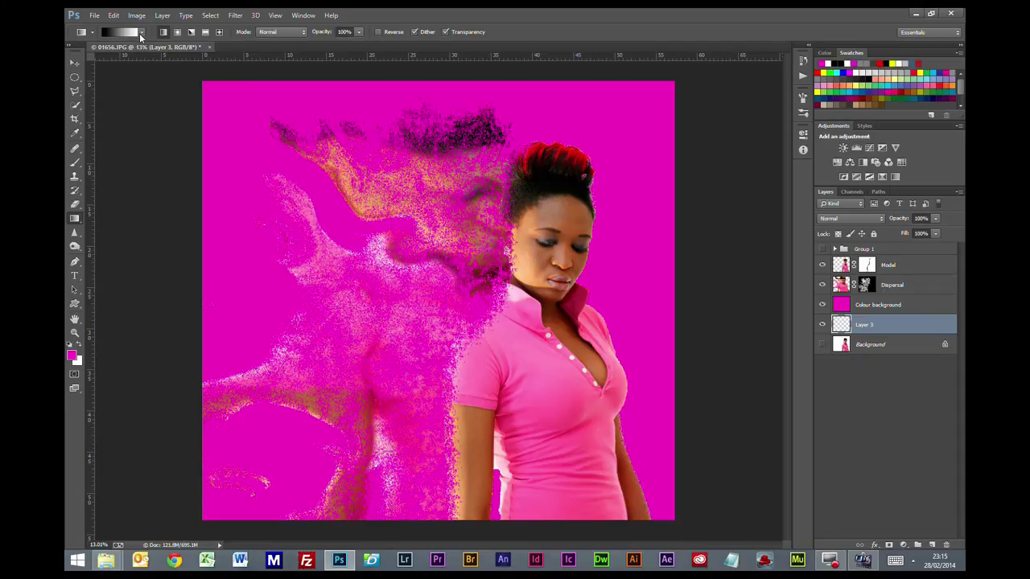
left_click(140, 33)
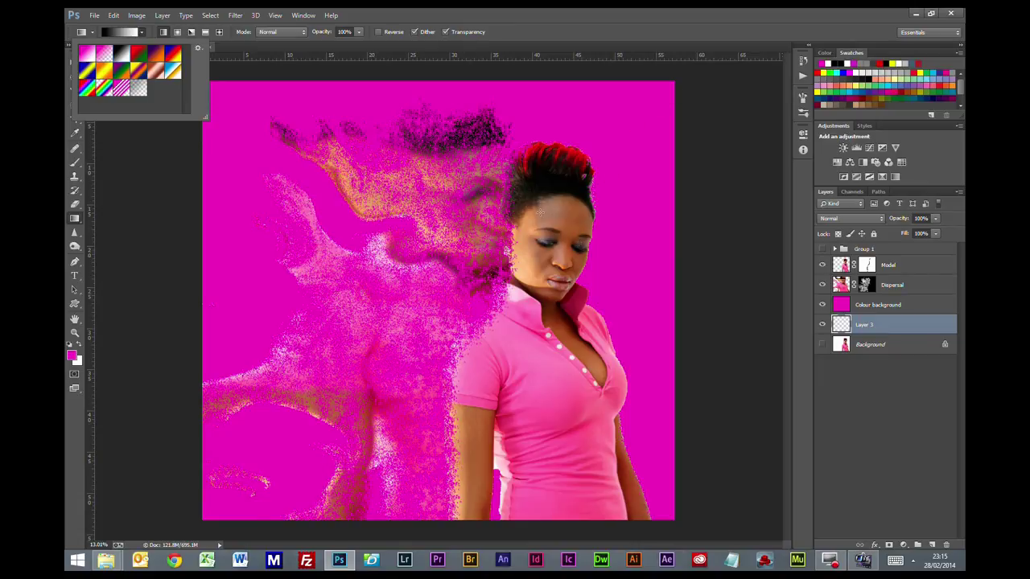
left_click(201, 525)
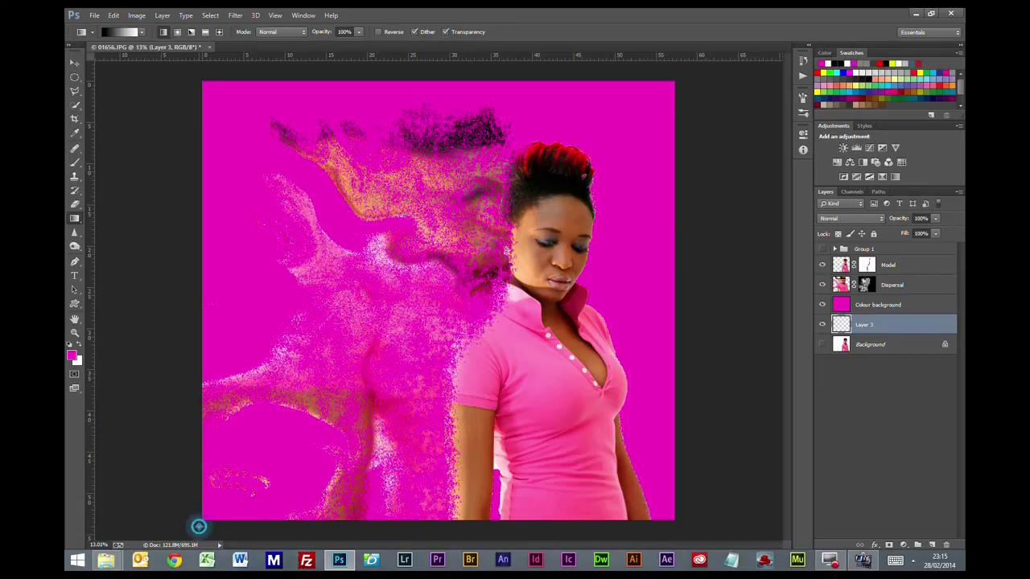
left_click_drag(199, 525, 493, 262)
left_click_drag(492, 263, 492, 264)
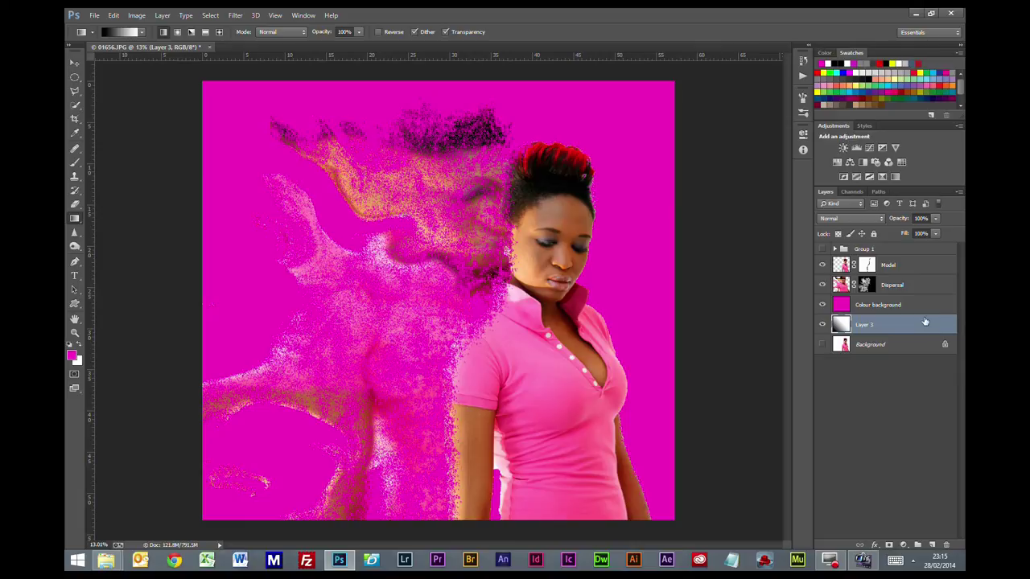
- Lower the Colour background layer's opacity to 16% so it tints the gradient, and deselect the layers
left_click(921, 311)
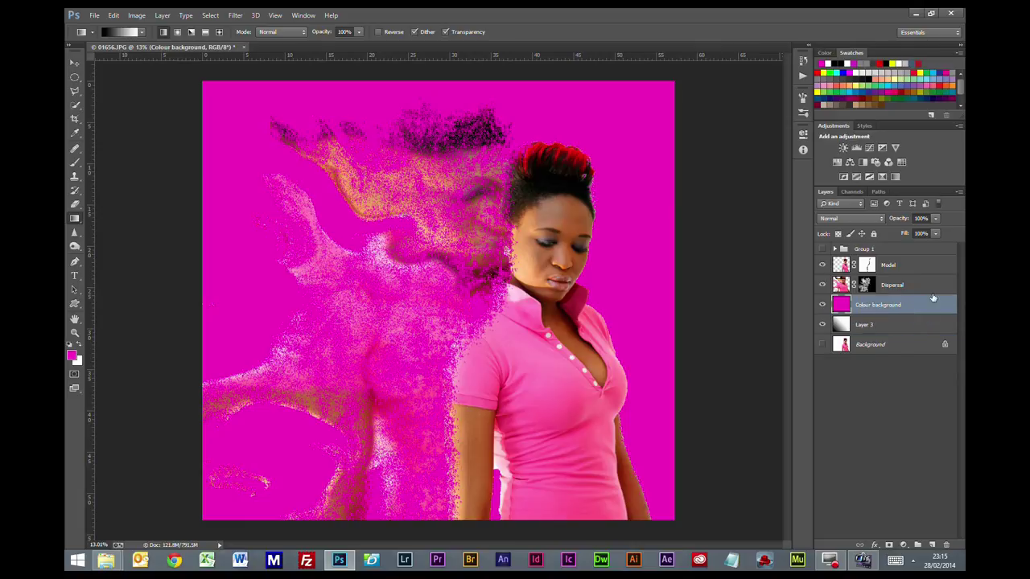
left_click(936, 219)
left_click_drag(937, 233, 890, 232)
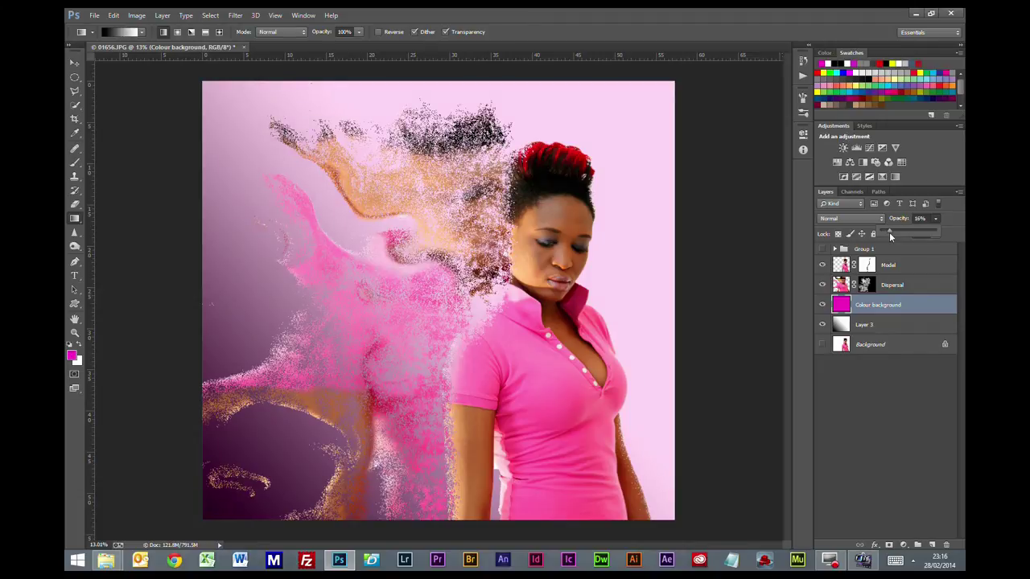
left_click(901, 445)
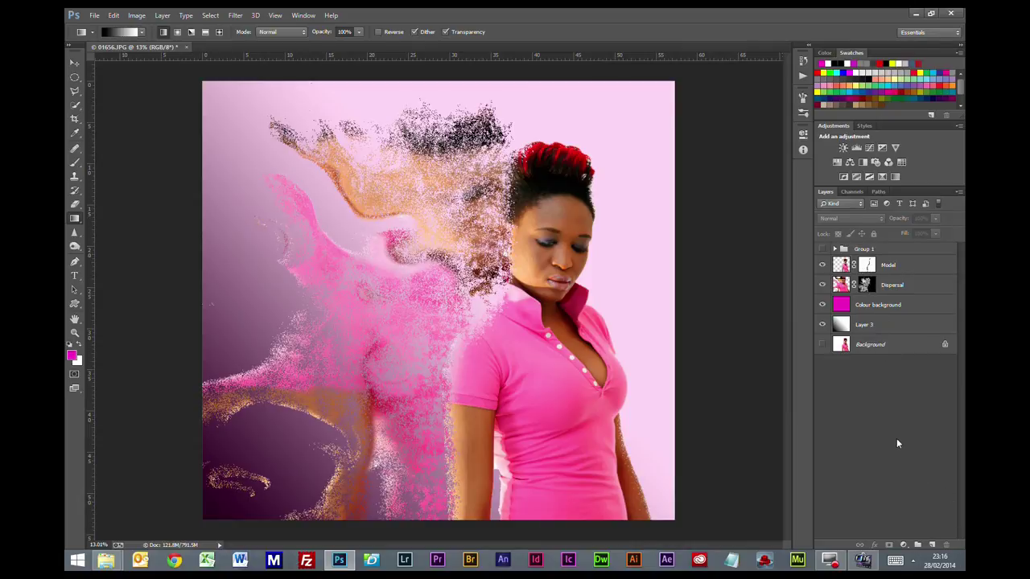
- Show only Group 1 to compare its dispersion effect with the new version, and restore the individual layers' visibility
left_click_drag(821, 265, 822, 344)
left_click(822, 249)
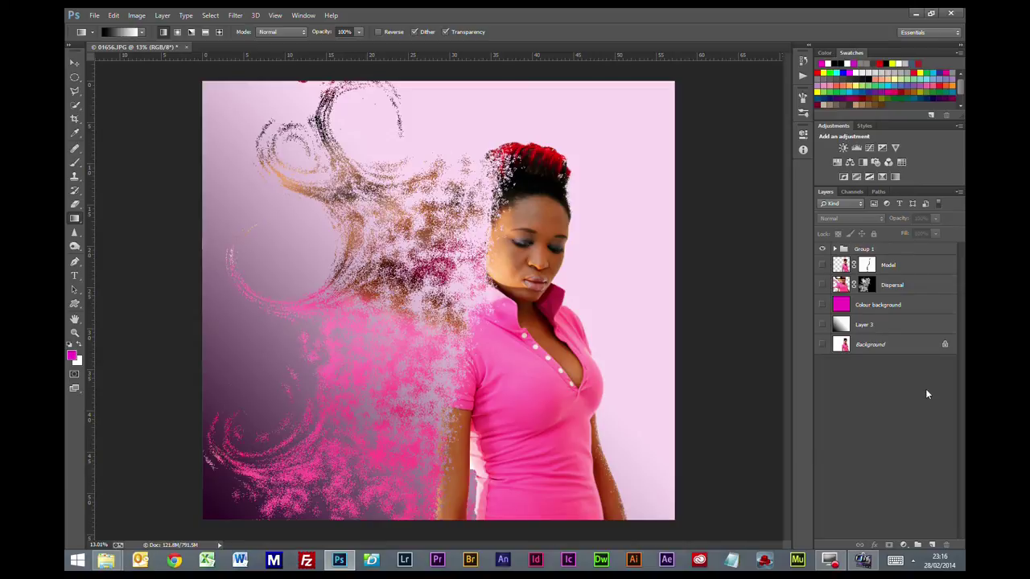
left_click(822, 265)
left_click(822, 249)
left_click_drag(823, 285, 829, 345)
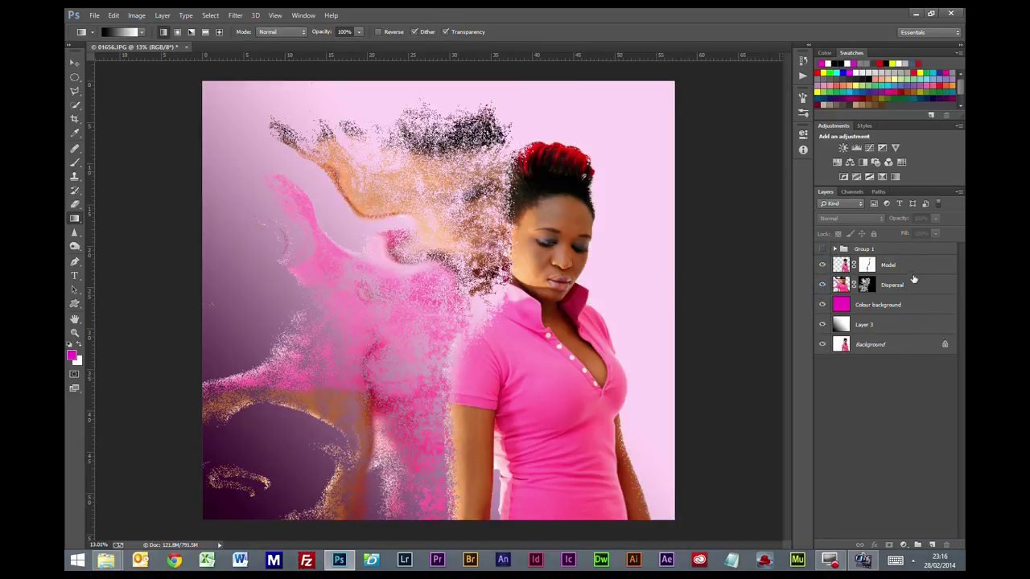
left_click(868, 346)
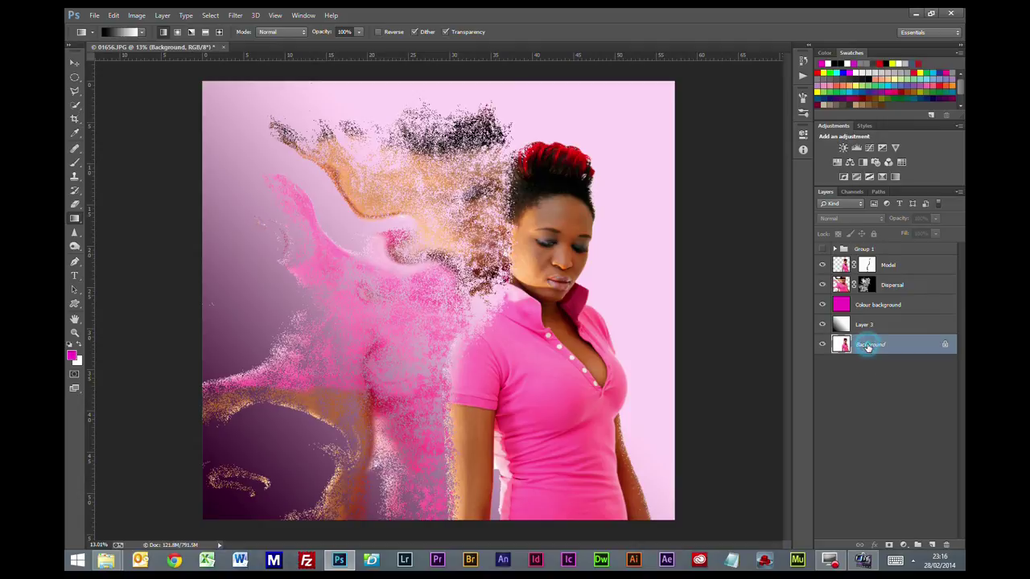